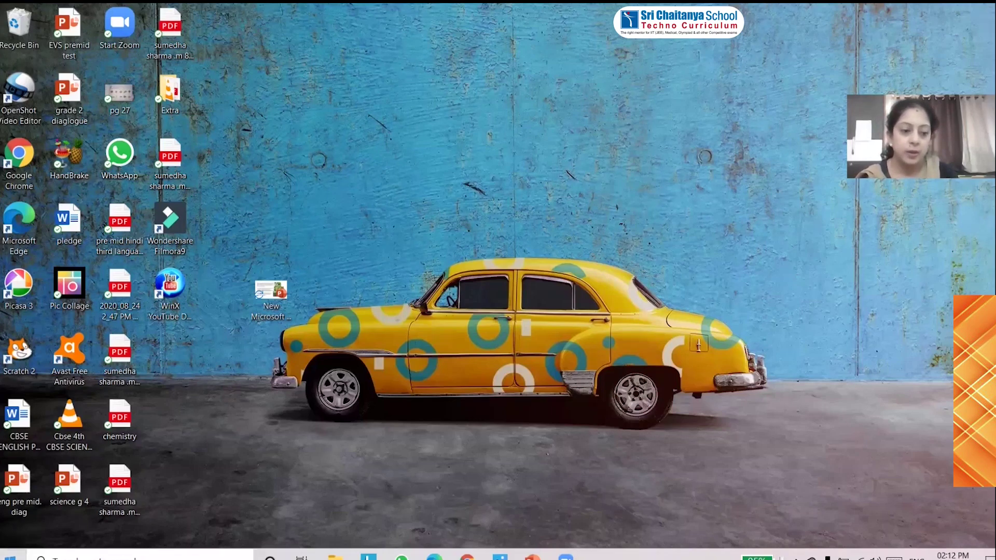
Step: Launch Excel through the Office app and create a new blank workbook
{"action": "key", "text": "super"}
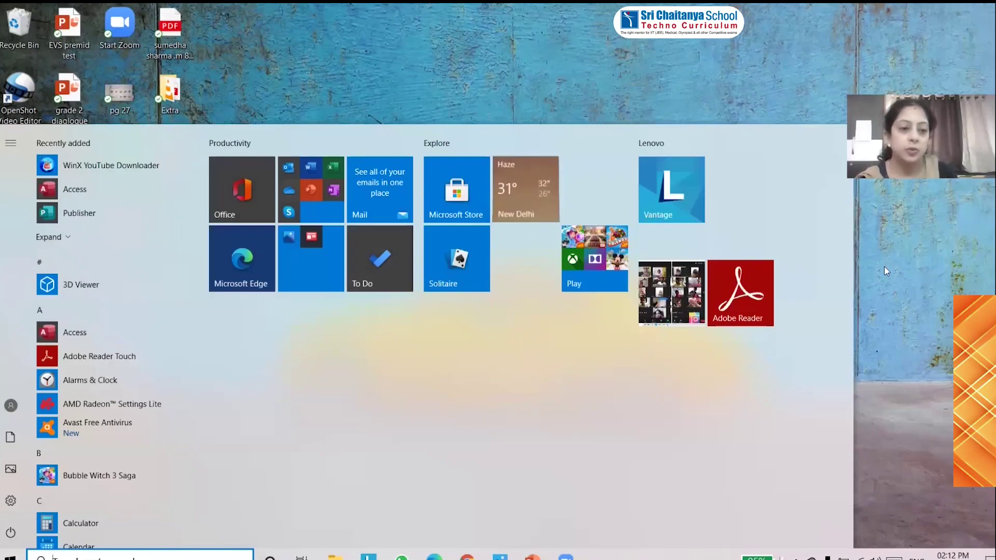
{"action": "scroll", "coordinate": [82, 395], "scroll_direction": "down", "scroll_amount": 15}
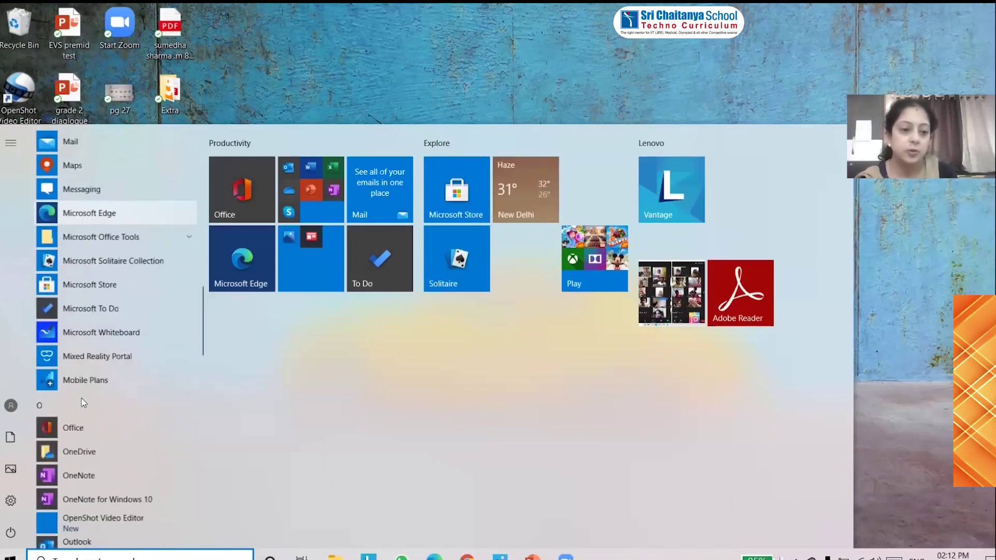
{"action": "left_click", "coordinate": [82, 426]}
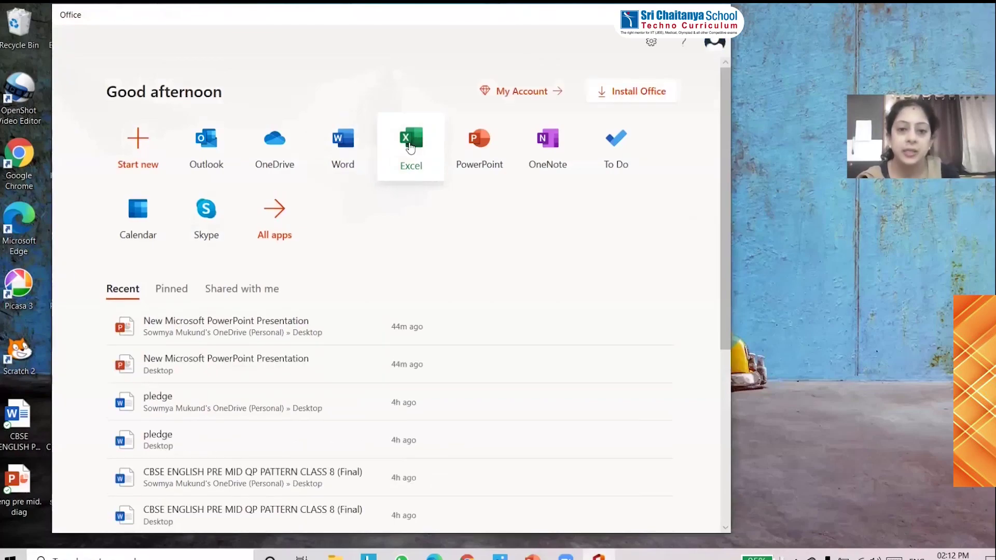
{"action": "left_click", "coordinate": [409, 147]}
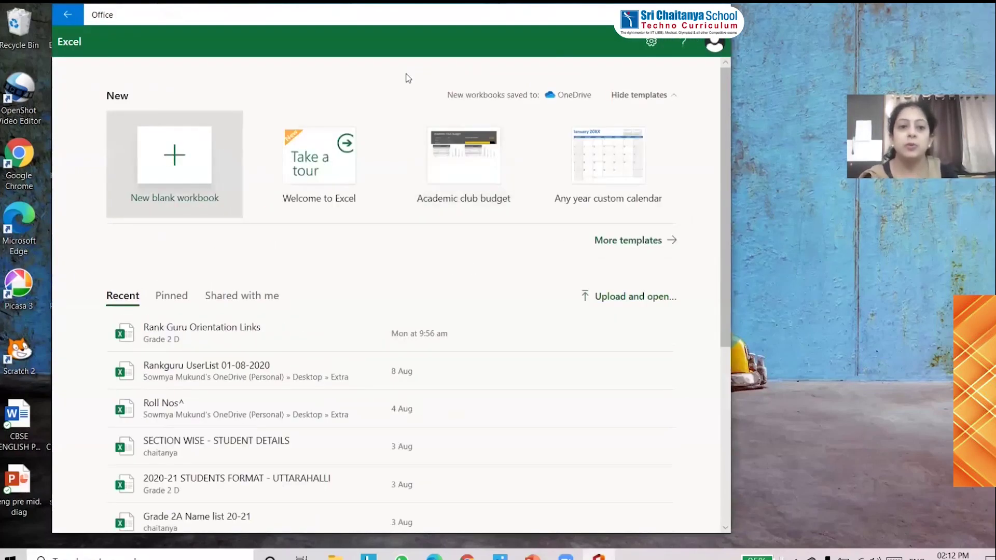
{"action": "left_click", "coordinate": [176, 162]}
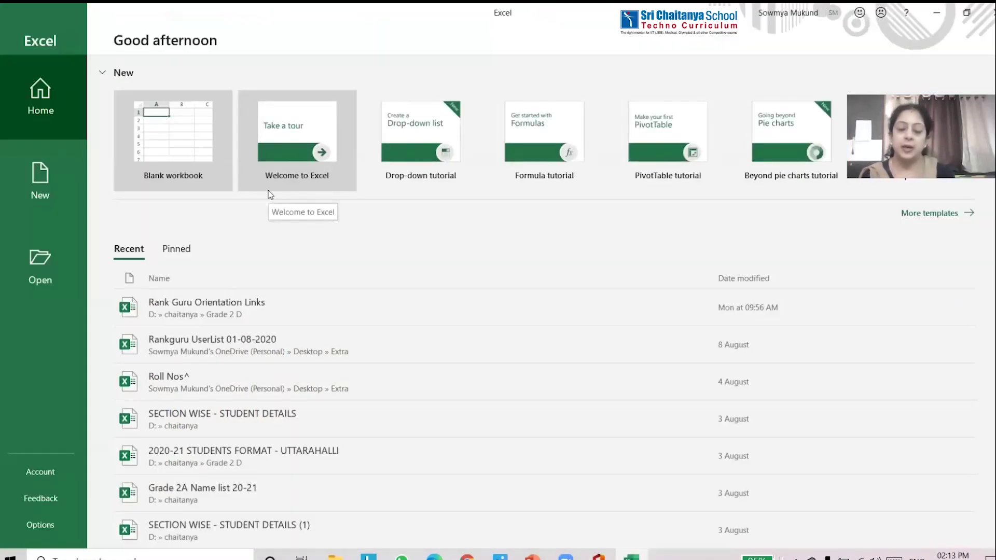
{"action": "left_click", "coordinate": [186, 142]}
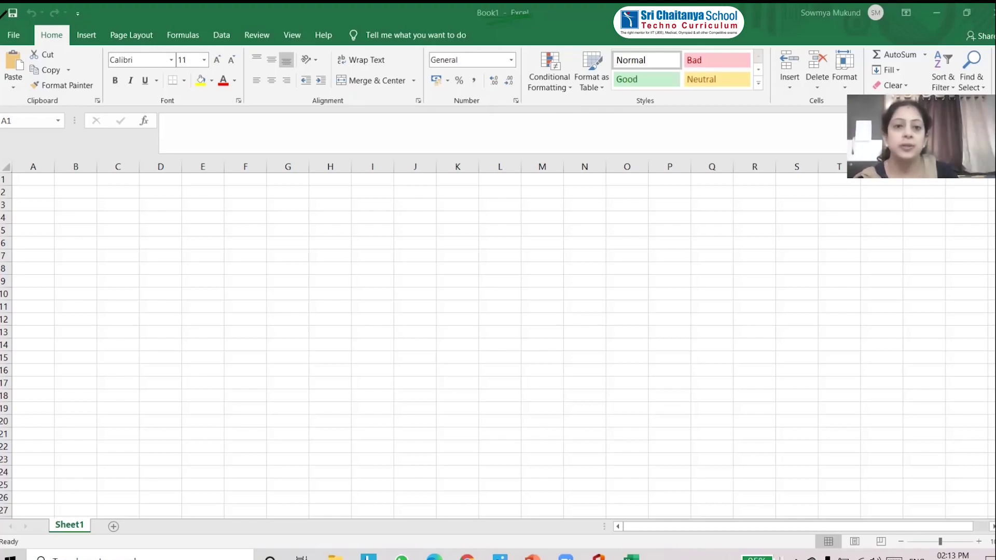
Step: Add the Quick Print command to the Quick Access Toolbar
{"action": "key", "text": "Escape"}
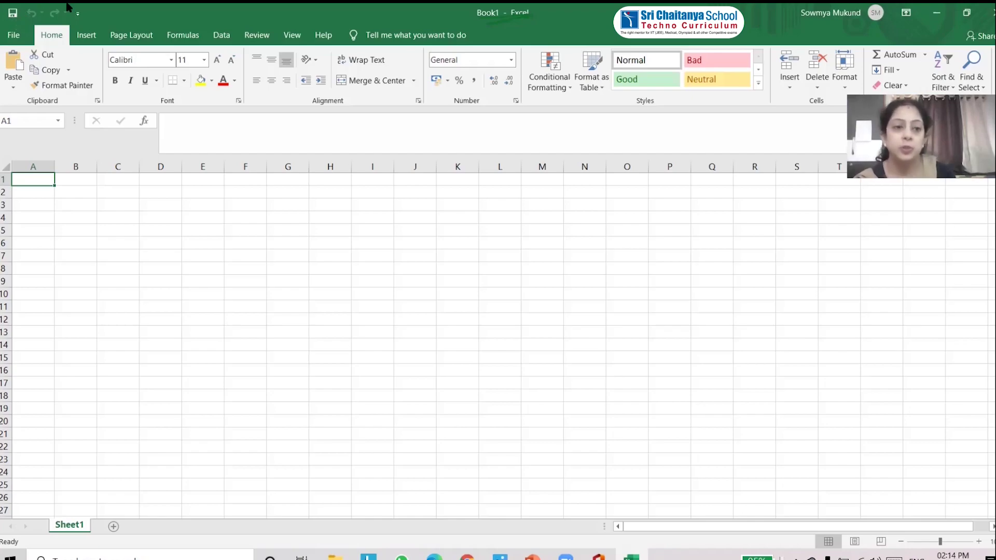
{"action": "left_click", "coordinate": [79, 16]}
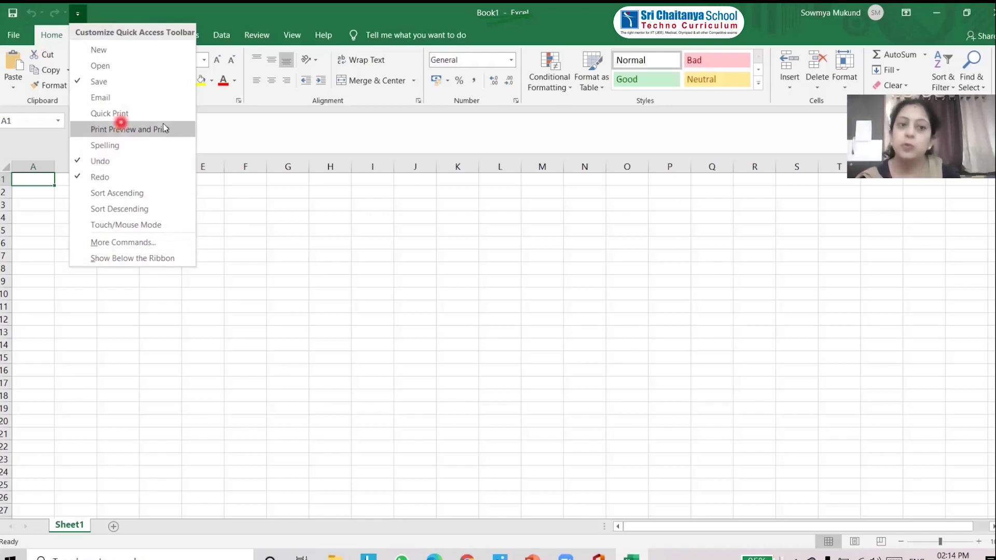
{"action": "left_click", "coordinate": [110, 113]}
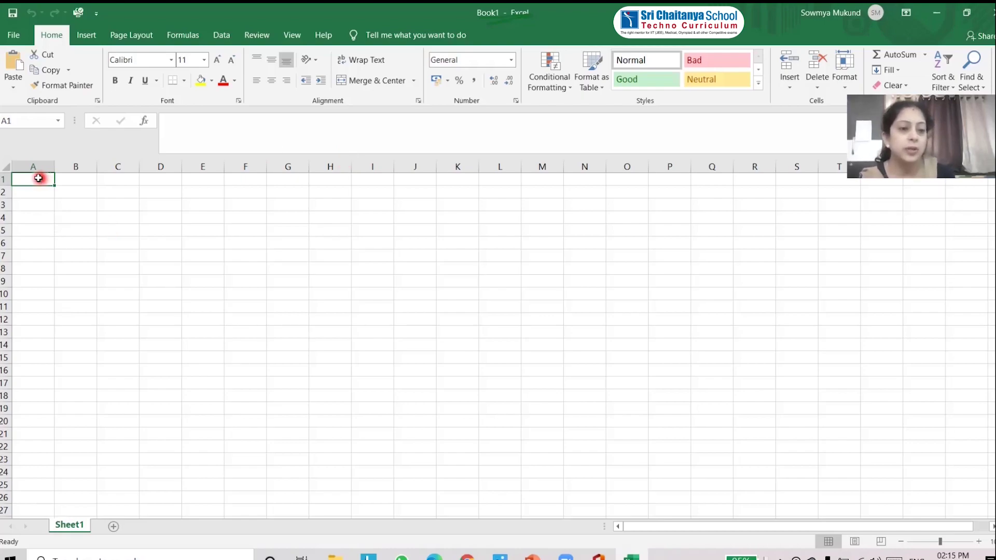
Step: Highlight the column cells A1:A22 and D1:D21, and also the entire columns D and A
{"action": "left_click_drag", "start_coordinate": [38, 177], "coordinate": [36, 447]}
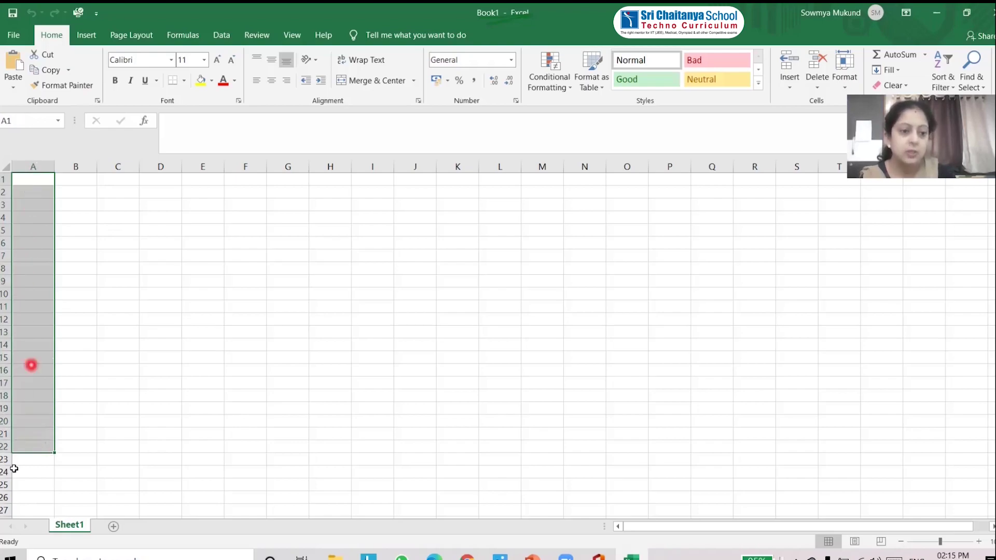
{"action": "left_click_drag", "start_coordinate": [151, 177], "coordinate": [150, 438]}
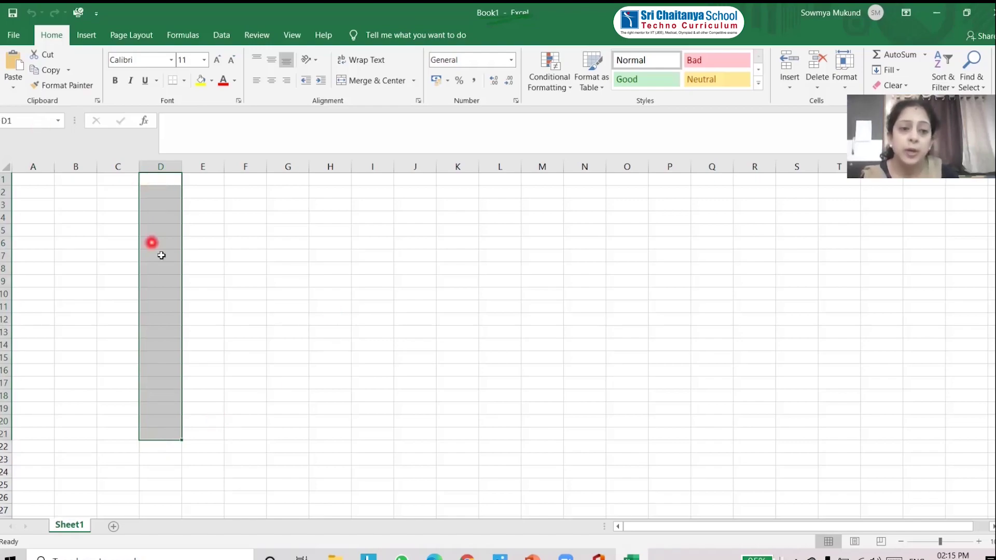
{"action": "left_click", "coordinate": [158, 166]}
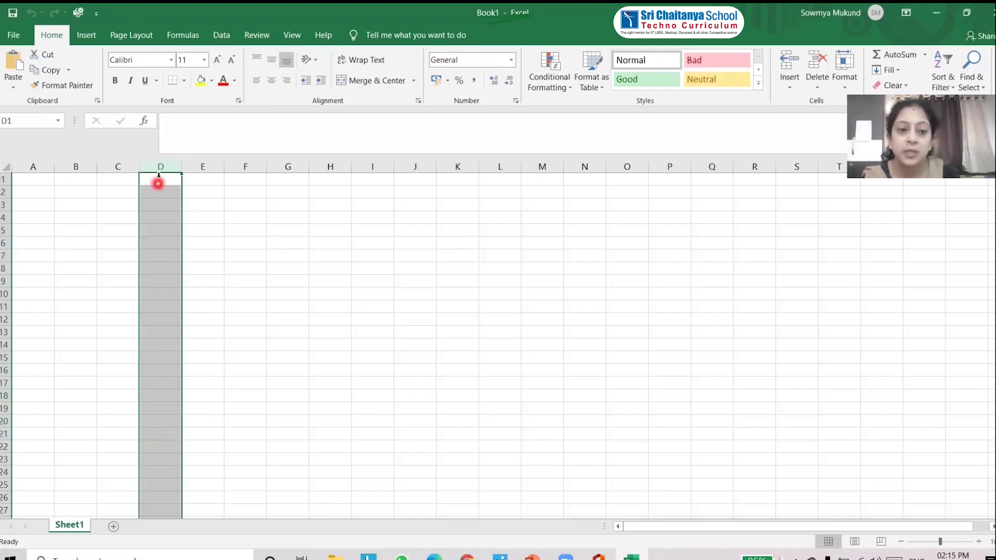
{"action": "left_click", "coordinate": [200, 293]}
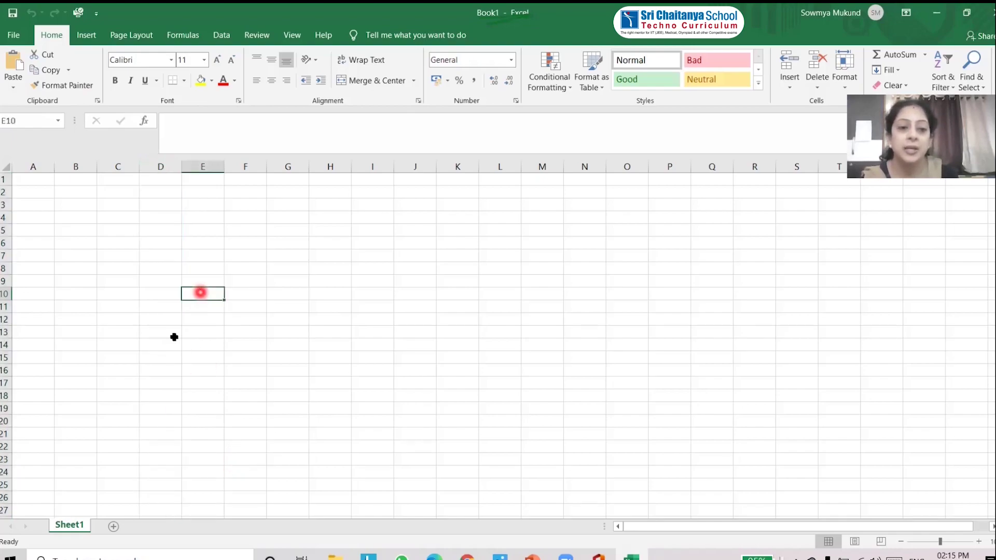
{"action": "left_click", "coordinate": [35, 166]}
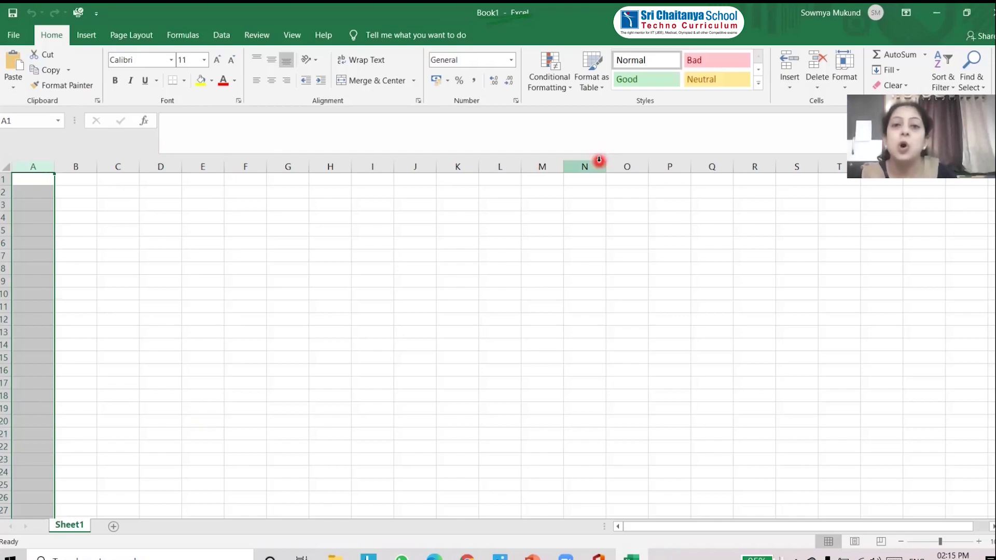
{"action": "left_click", "coordinate": [269, 242]}
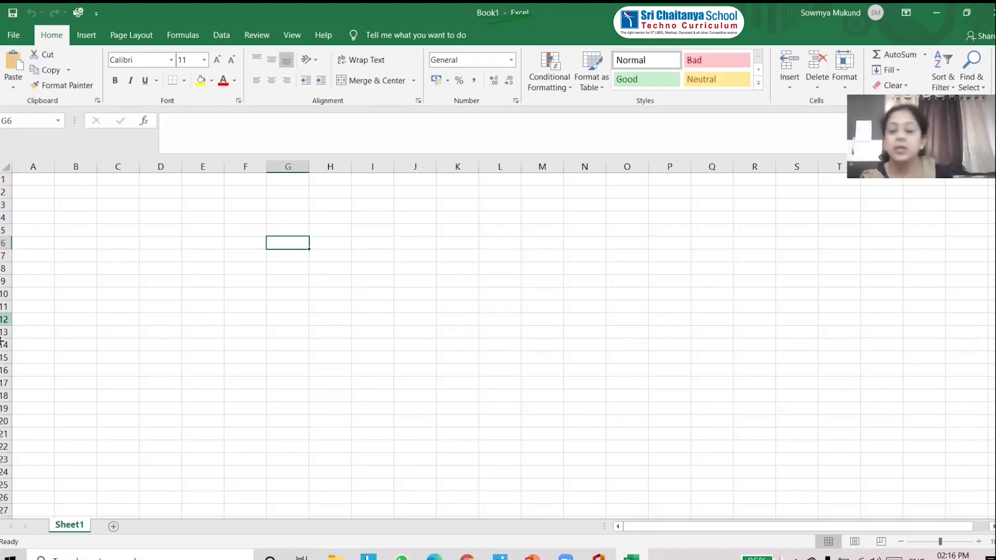
Step: Highlight the entire rows 1, 4 and 10 one after another
{"action": "left_click", "coordinate": [3, 179]}
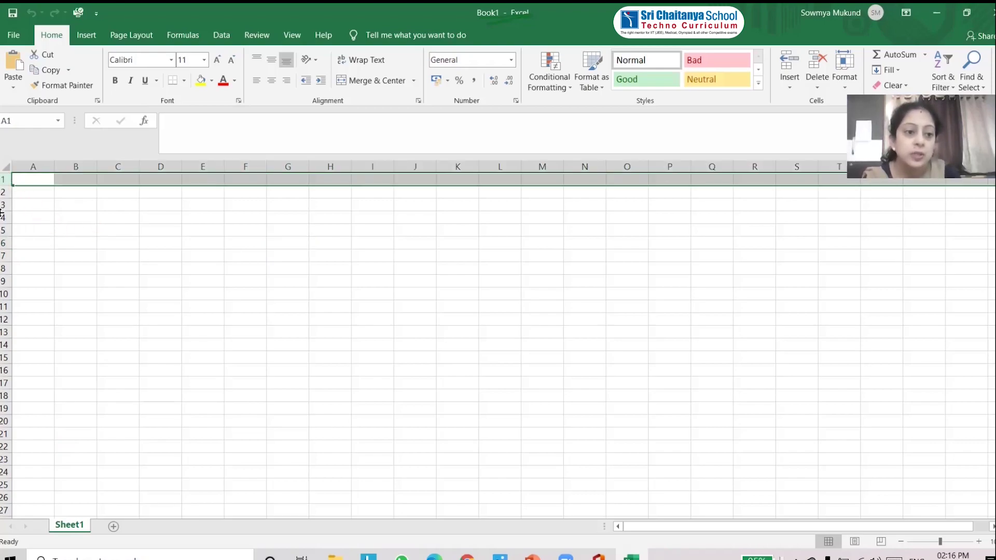
{"action": "left_click", "coordinate": [2, 217]}
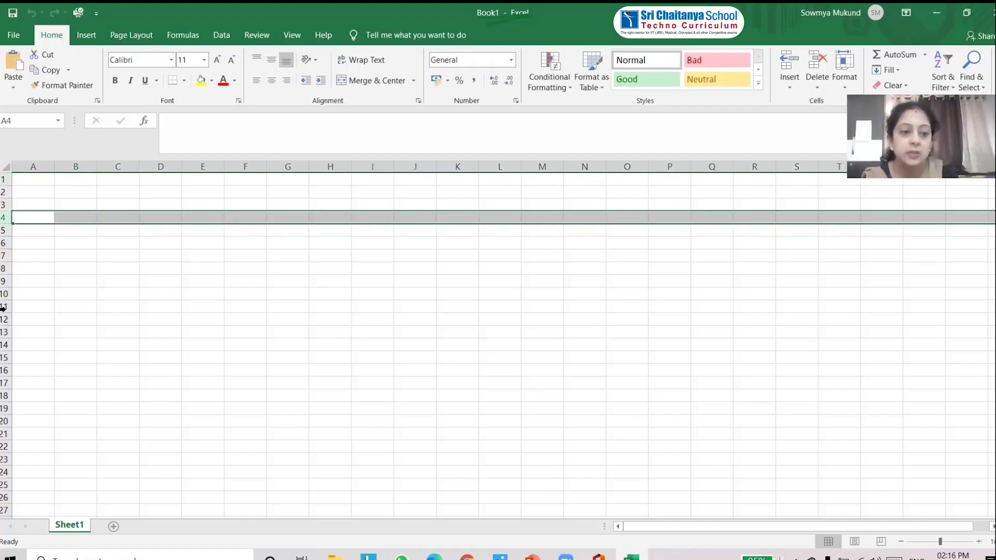
{"action": "left_click", "coordinate": [3, 294]}
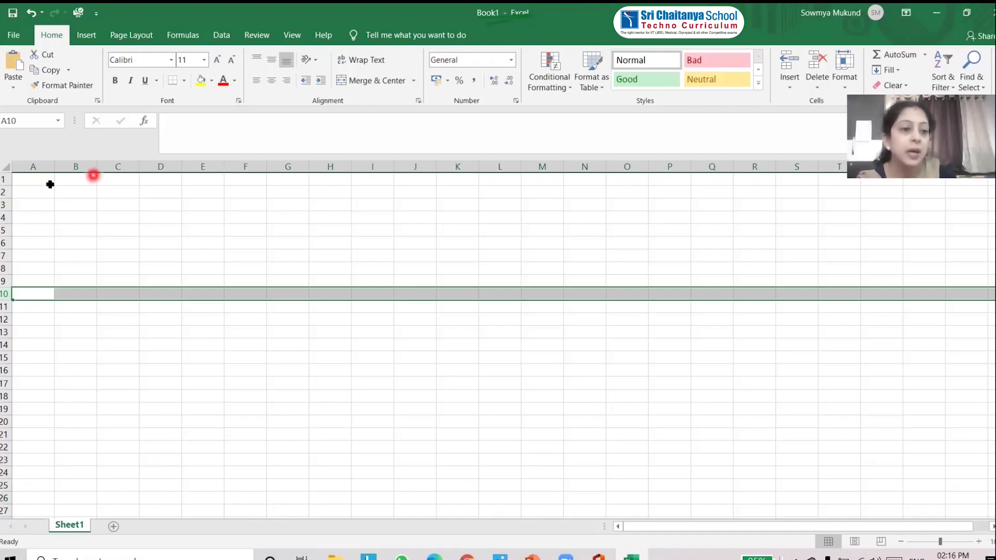
Step: Select single cells scattered across the sheet, such as A2, F4, A17 and L11, ending at D6
{"action": "left_click", "coordinate": [32, 193]}
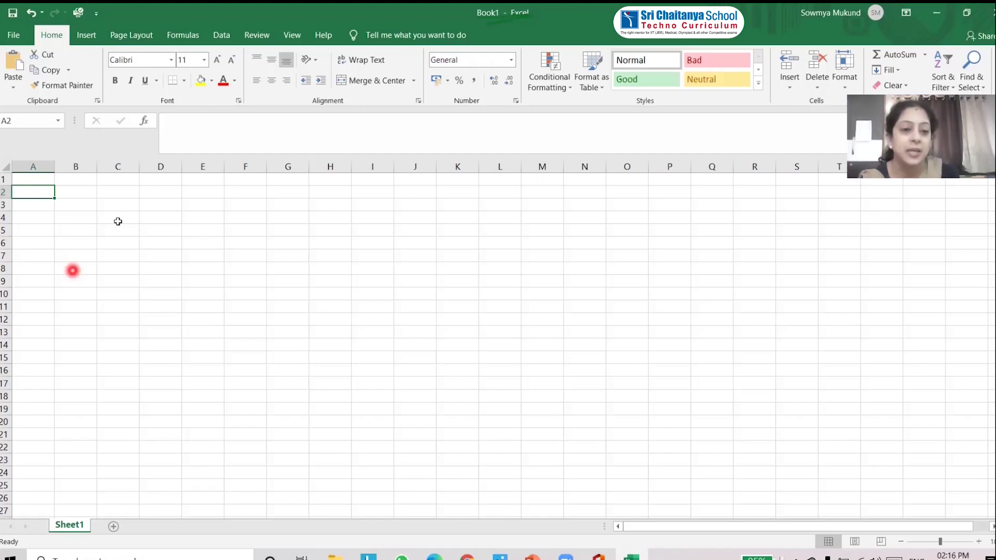
{"action": "left_click", "coordinate": [129, 203]}
{"action": "left_click", "coordinate": [253, 216]}
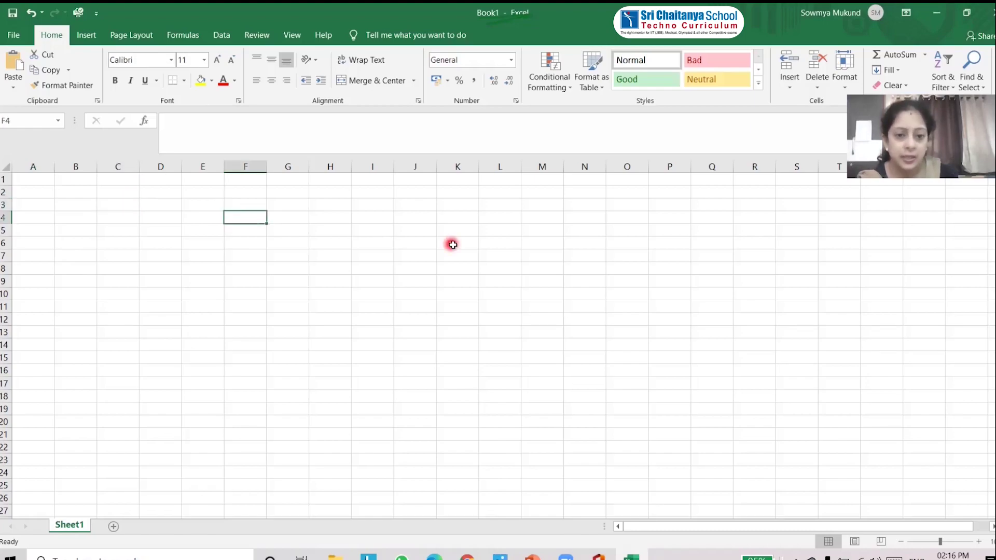
{"action": "left_click", "coordinate": [452, 242]}
{"action": "left_click", "coordinate": [360, 306]}
{"action": "left_click", "coordinate": [132, 257]}
{"action": "left_click", "coordinate": [45, 385]}
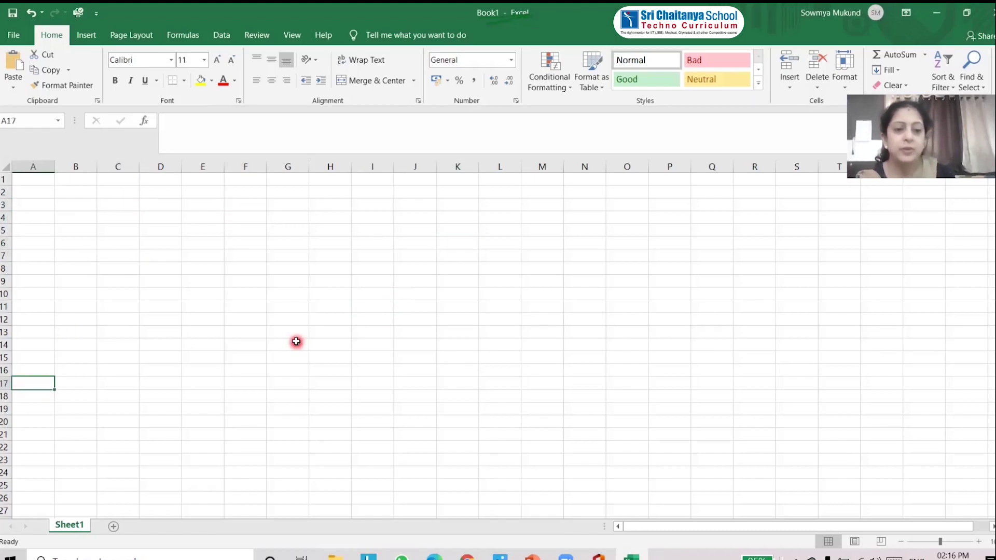
{"action": "left_click", "coordinate": [295, 340]}
{"action": "left_click", "coordinate": [460, 220]}
{"action": "left_click", "coordinate": [534, 309]}
{"action": "left_click", "coordinate": [502, 302]}
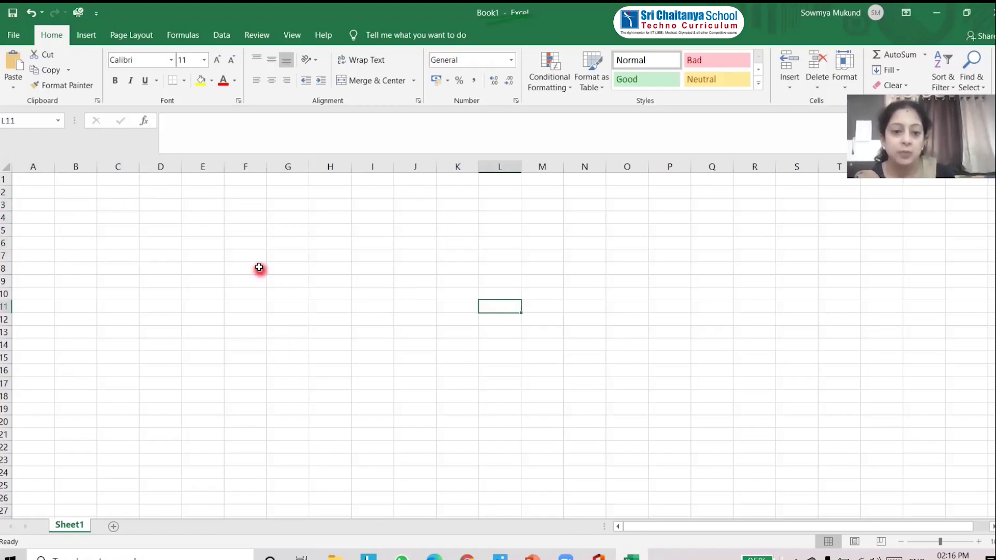
{"action": "left_click", "coordinate": [259, 270]}
{"action": "left_click", "coordinate": [203, 255]}
{"action": "left_click", "coordinate": [157, 244]}
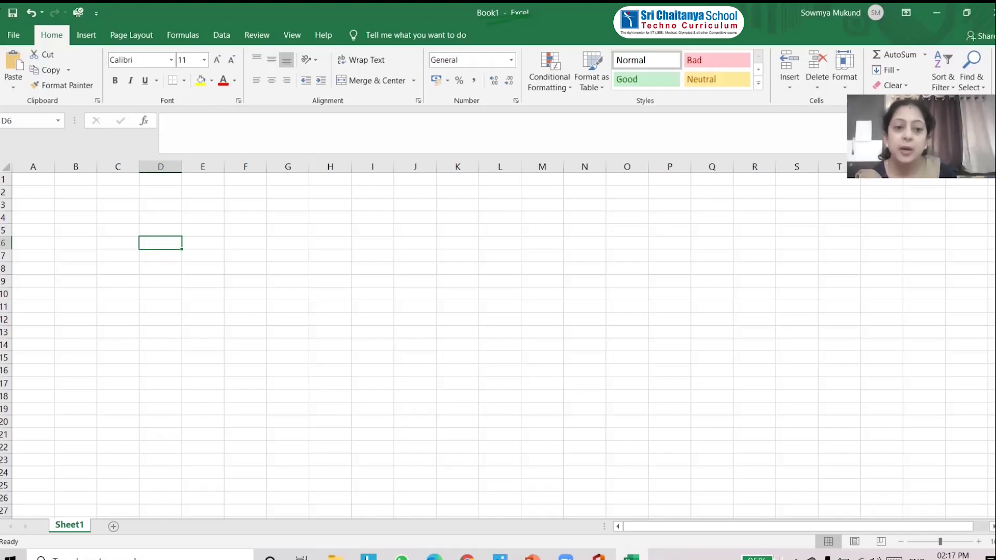
Step: Enter the text "student" in cell D6
{"action": "left_click", "coordinate": [160, 242]}
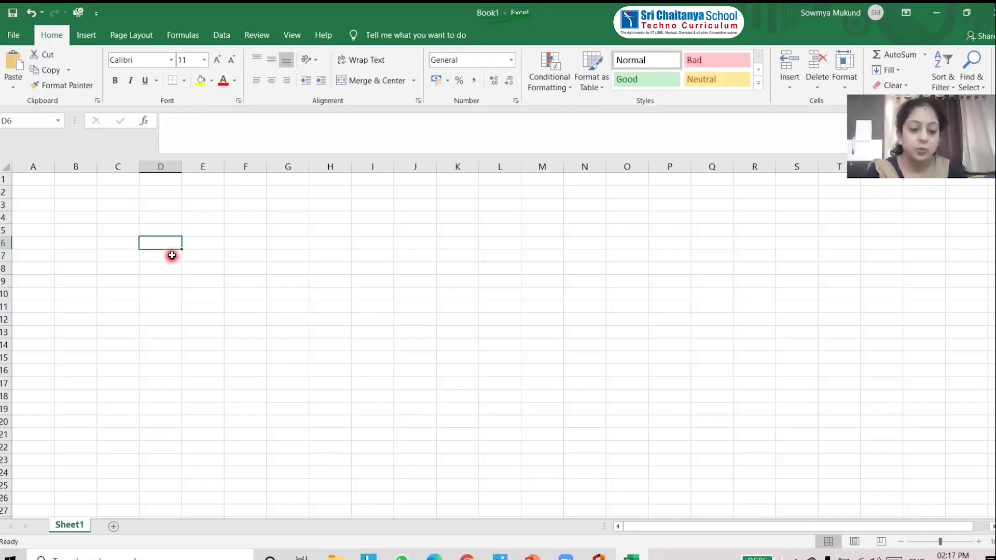
{"action": "type", "text": "student"}
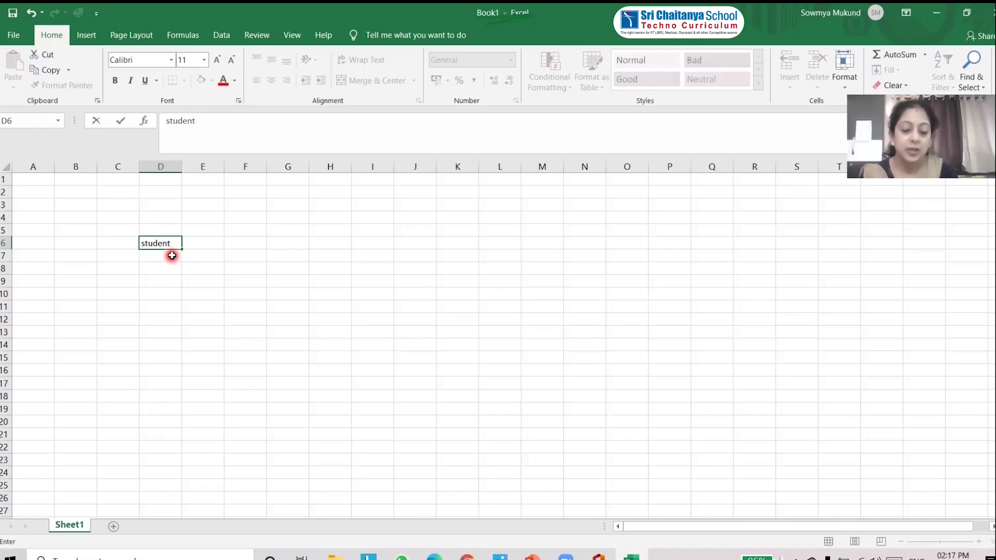
{"action": "key", "text": "Return"}
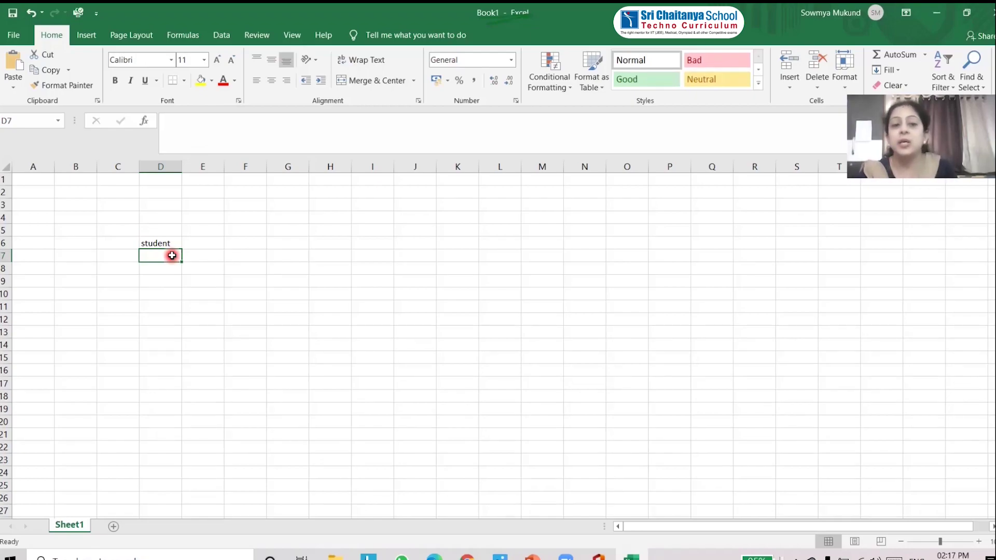
{"action": "type", "text": "fjhfkjh"}
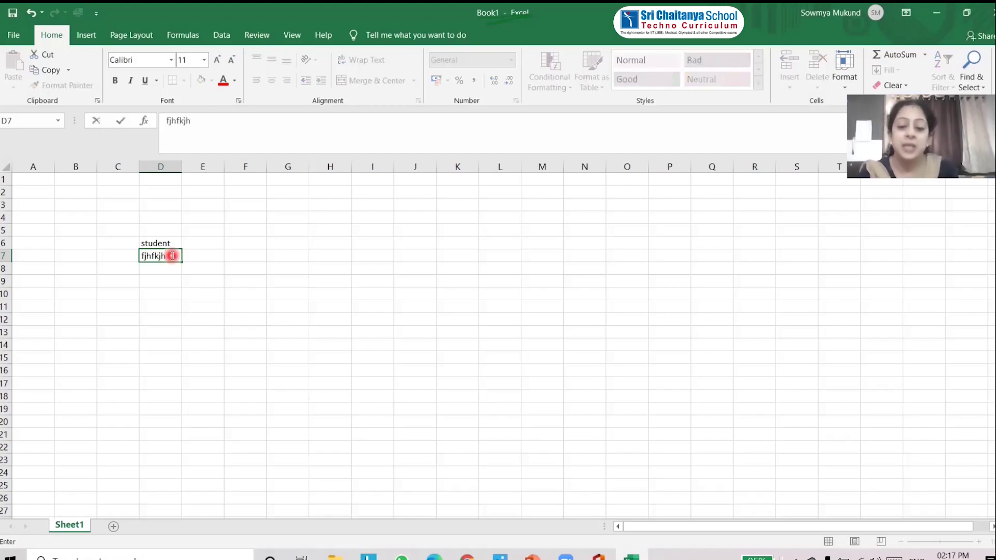
{"action": "key", "text": "BackSpace"}
{"action": "key", "text": "BackSpace"}
{"action": "key", "text": "BackSpace"}
{"action": "key", "text": "BackSpace"}
{"action": "key", "text": "BackSpace"}
{"action": "key", "text": "BackSpace"}
{"action": "key", "text": "BackSpace"}
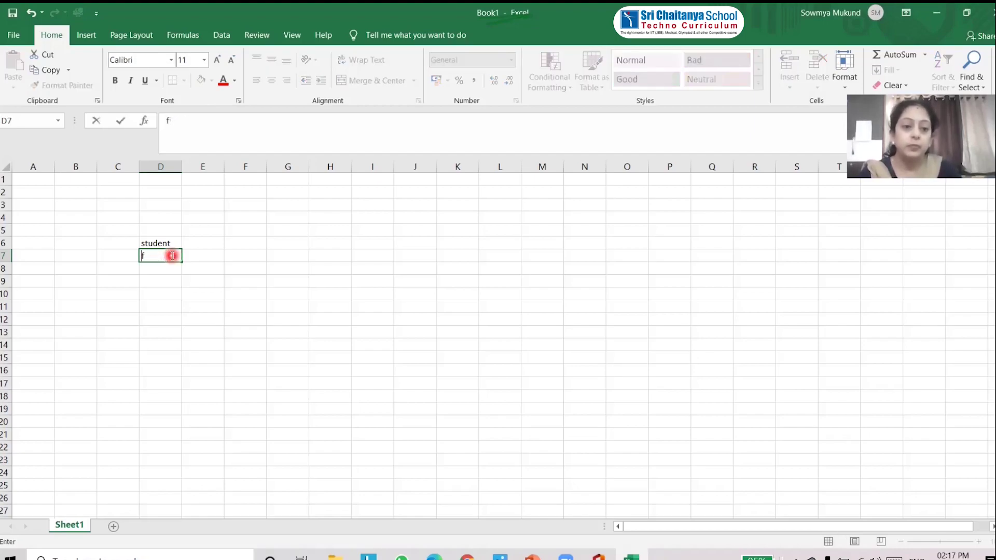
Step: Enter the text "class" in cell D7 and return to cell D6
{"action": "type", "text": "class"}
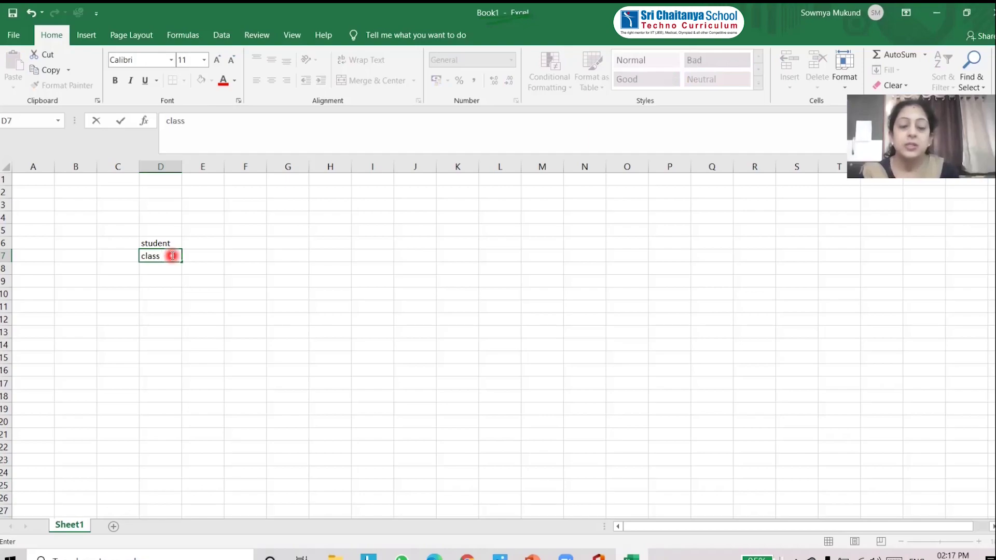
{"action": "key", "text": "Up"}
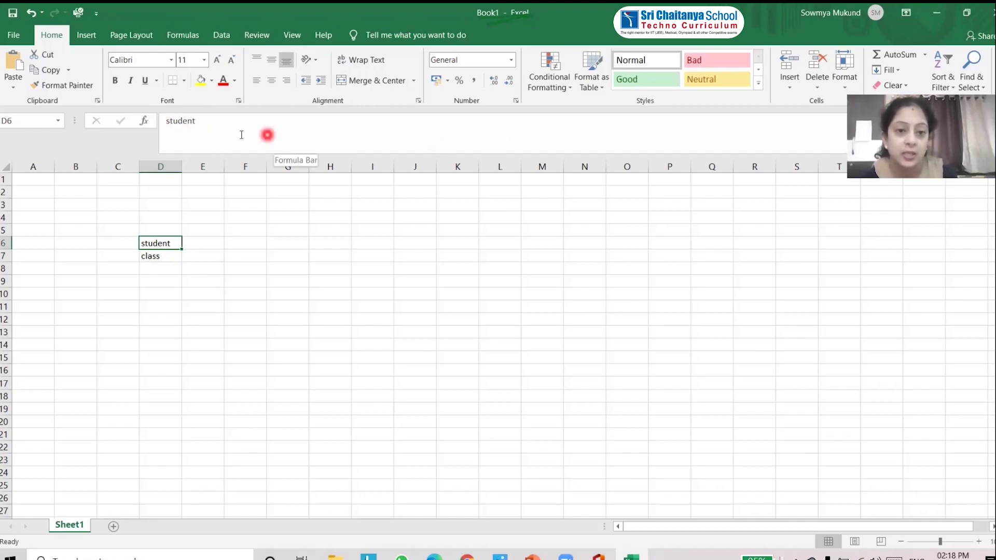
Step: Append "Name" after a space to the existing text in cell D6
{"action": "left_click", "coordinate": [220, 131]}
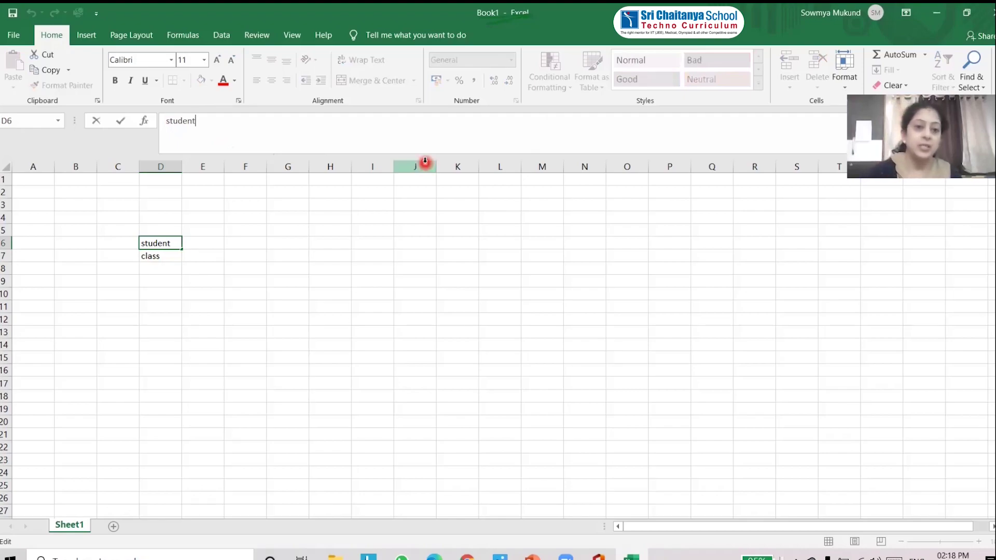
{"action": "type", "text": "Nam"}
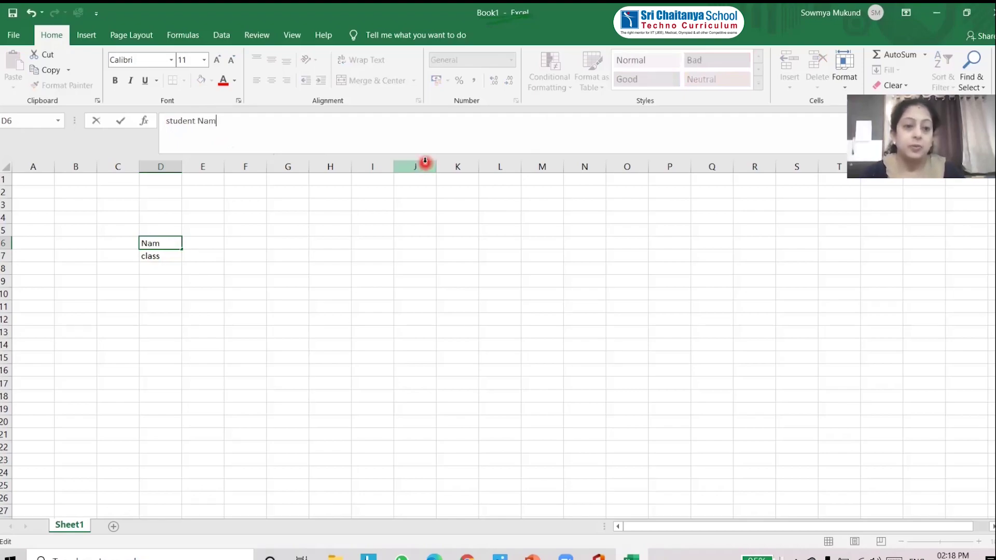
{"action": "type", "text": "e"}
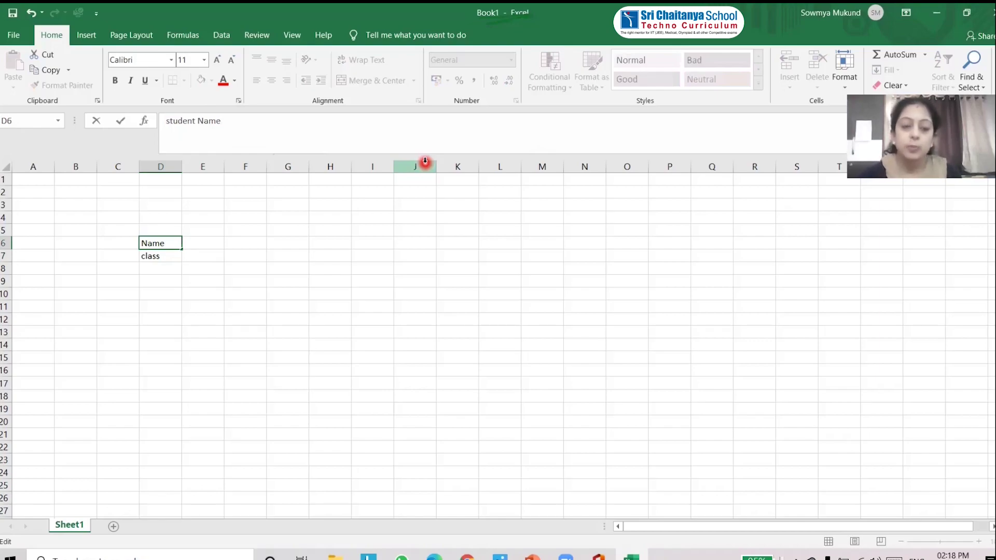
Step: Capitalize the initial letter of the text in cell D6 so that it reads "Student Name"
{"action": "key", "text": "Left"}
{"action": "key", "text": "Left"}
{"action": "key", "text": "Left"}
{"action": "key", "text": "Left"}
{"action": "key", "text": "Left"}
{"action": "key", "text": "Left"}
{"action": "key", "text": "Left"}
{"action": "key", "text": "Left"}
{"action": "key", "text": "Left"}
{"action": "key", "text": "Left"}
{"action": "key", "text": "Left"}
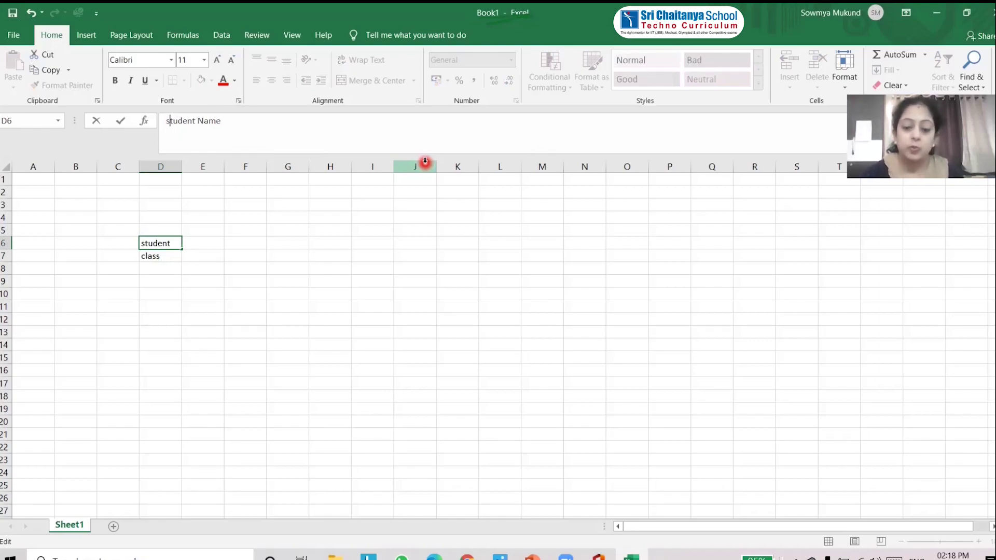
{"action": "key", "text": "BackSpace"}
{"action": "type", "text": "S"}
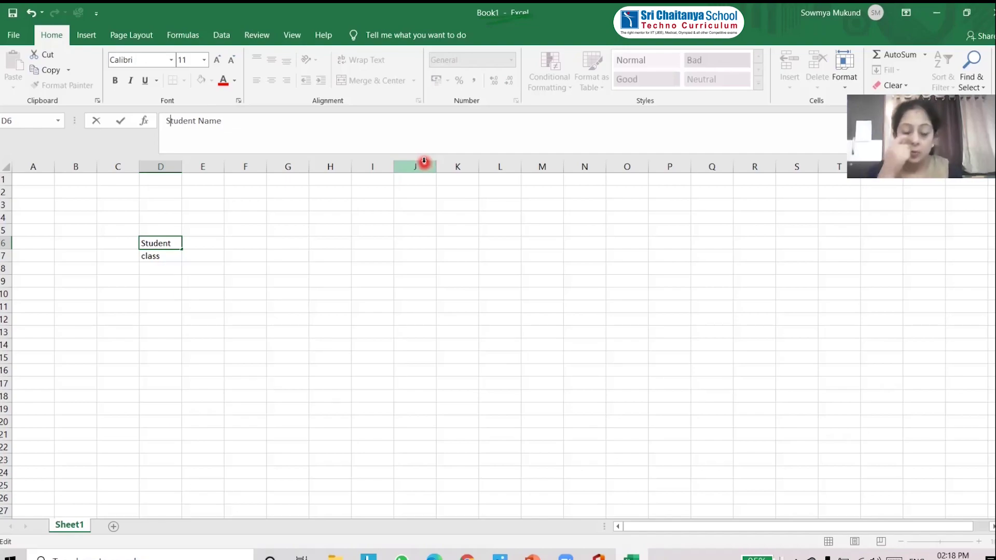
{"action": "key", "text": "Return"}
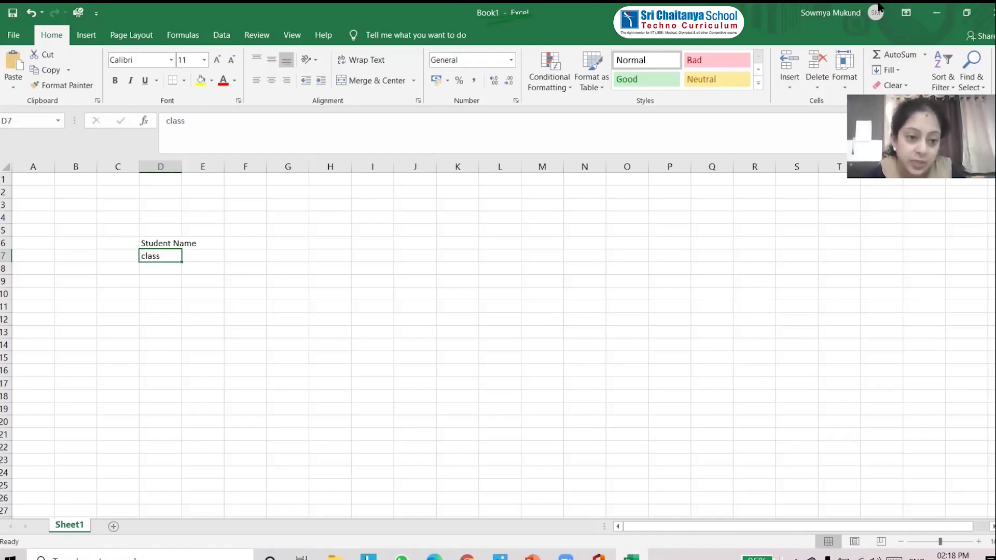
Step: Select cells D6 and D7 in turn to check each address against its column and row headings
{"action": "left_click", "coordinate": [151, 241]}
{"action": "left_click", "coordinate": [158, 256]}
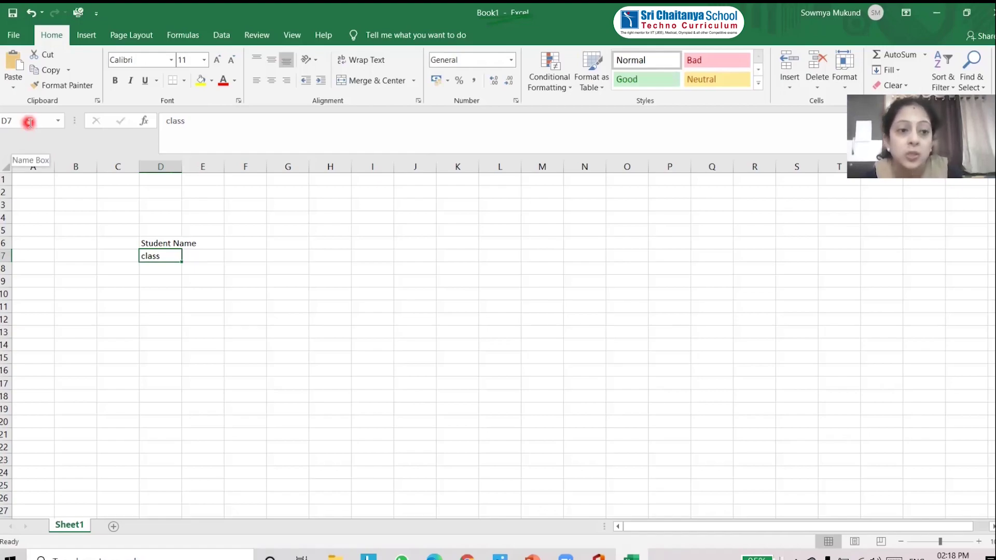
{"action": "left_click", "coordinate": [161, 166]}
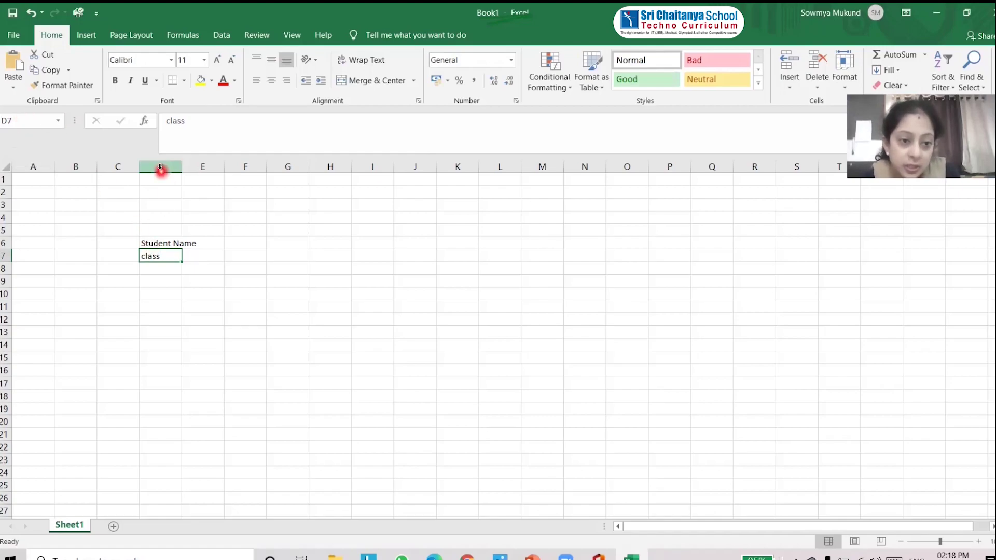
{"action": "left_click", "coordinate": [159, 257]}
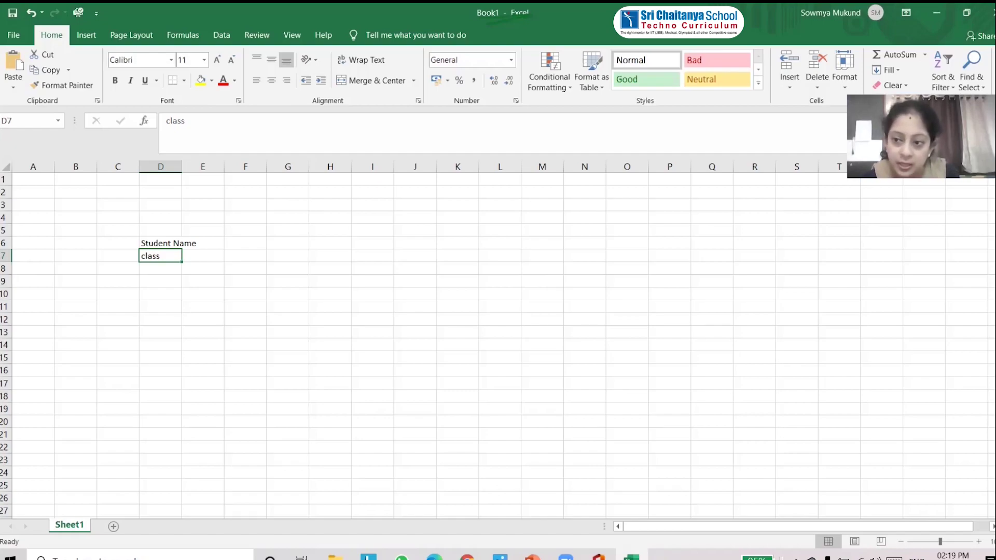
Step: Try scrolling the sheet vertically by a row and horizontally, returning to row 1 and column A
{"action": "scroll", "coordinate": [498, 342], "scroll_direction": "down", "scroll_amount": 1}
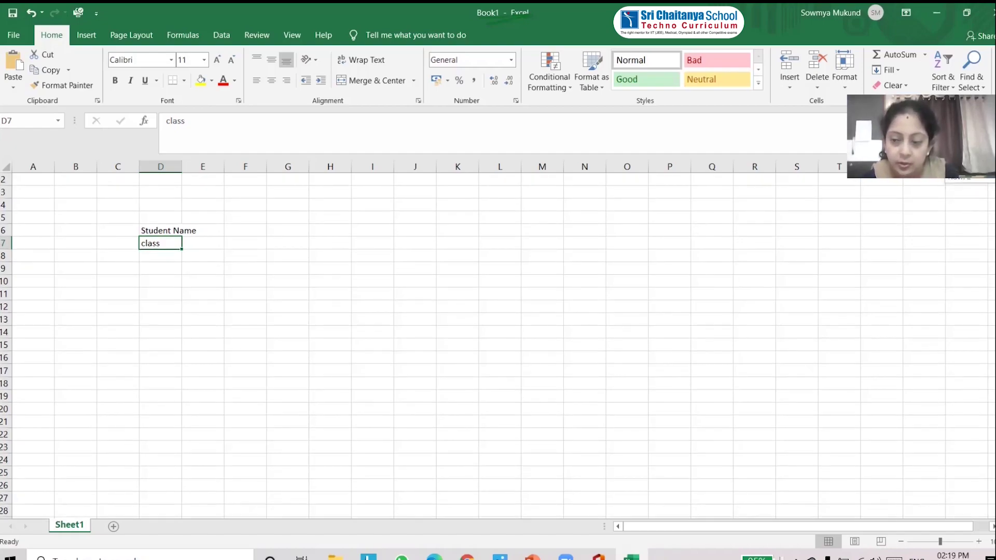
{"action": "scroll", "coordinate": [498, 343], "scroll_direction": "up", "scroll_amount": 1}
{"action": "scroll", "coordinate": [497, 342], "scroll_direction": "down", "scroll_amount": 1}
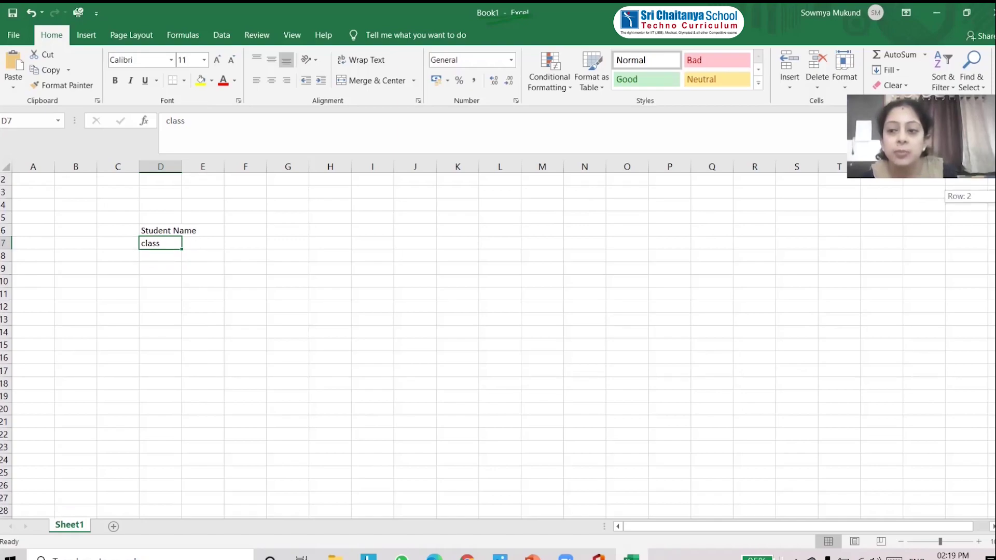
{"action": "left_click_drag", "start_coordinate": [993, 192], "coordinate": [993, 188]}
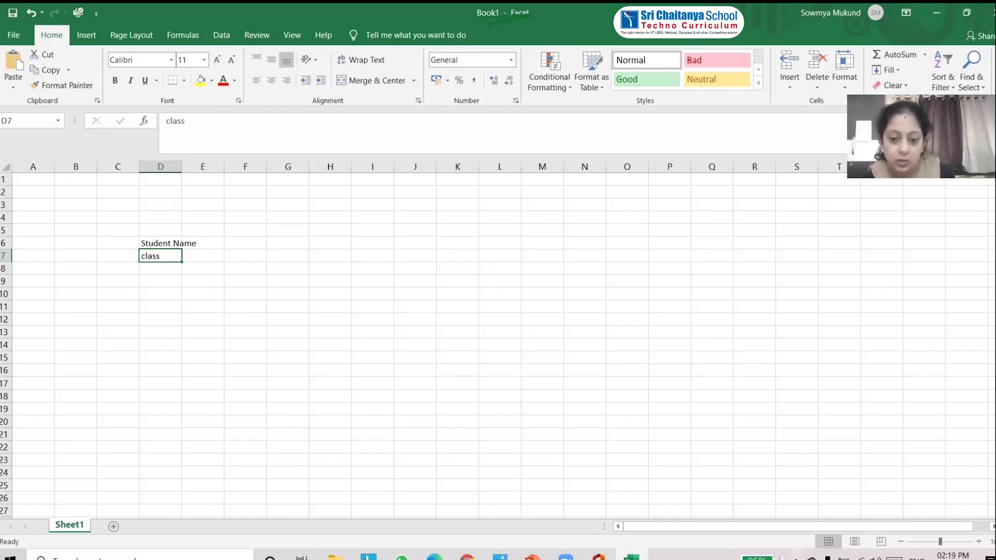
{"action": "left_click", "coordinate": [655, 527]}
{"action": "mouse_move", "coordinate": [655, 528]}
{"action": "left_mouse_down"}
{"action": "mouse_move", "coordinate": [786, 527]}
{"action": "mouse_move", "coordinate": [649, 528]}
{"action": "left_mouse_up"}
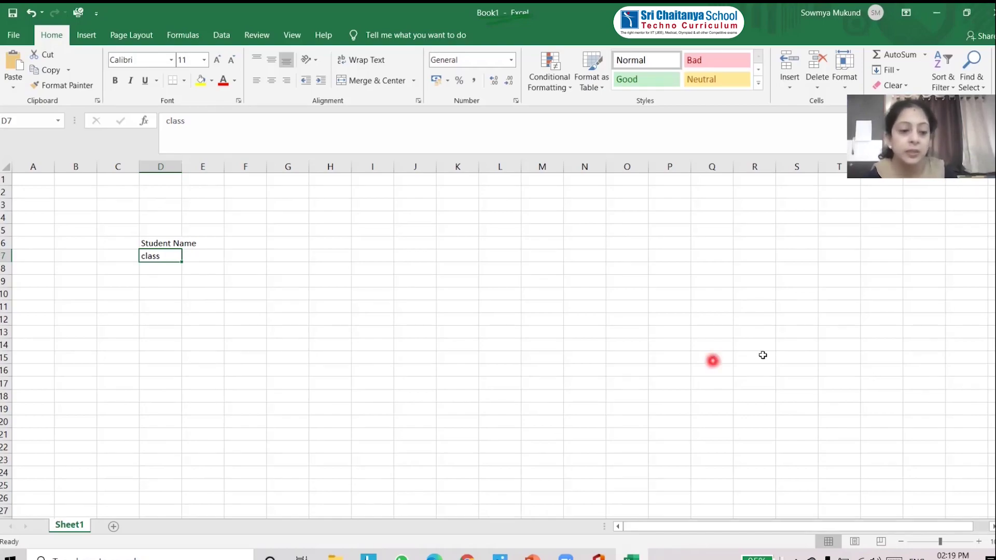
Step: Add a new worksheet after Sheet1
{"action": "left_click", "coordinate": [74, 529]}
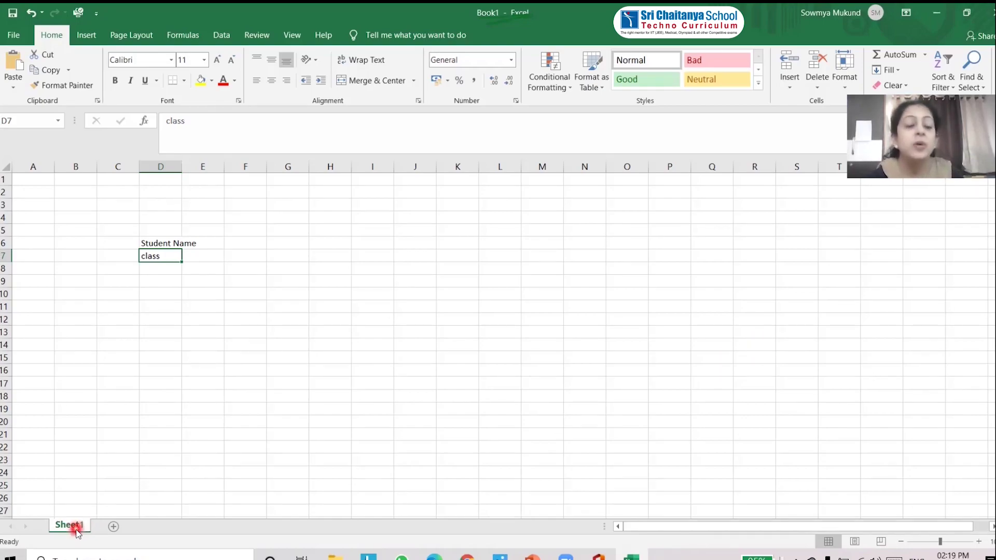
{"action": "left_click", "coordinate": [113, 529]}
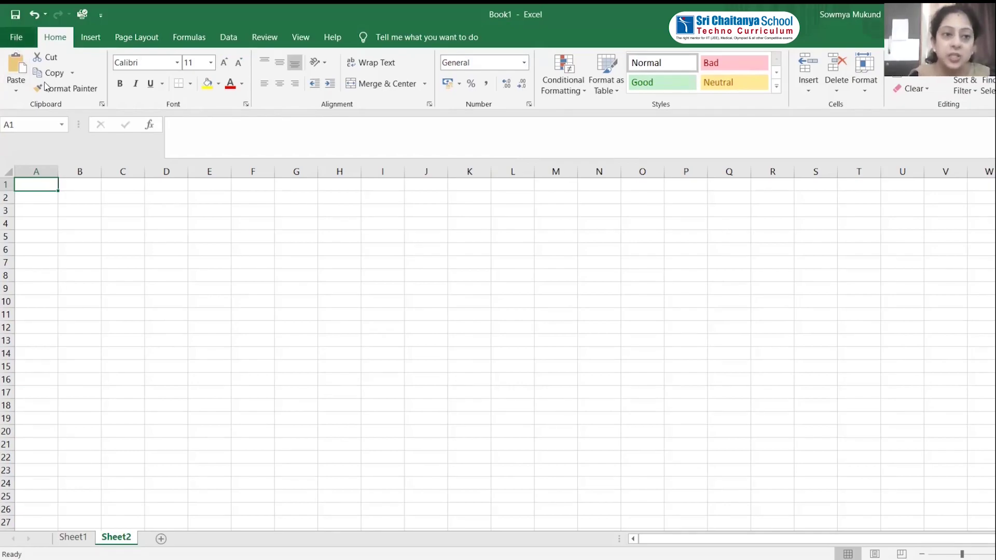
Step: View the workbook's file management page with its new, open, save and print options, and return to the sheet
{"action": "left_click", "coordinate": [16, 37]}
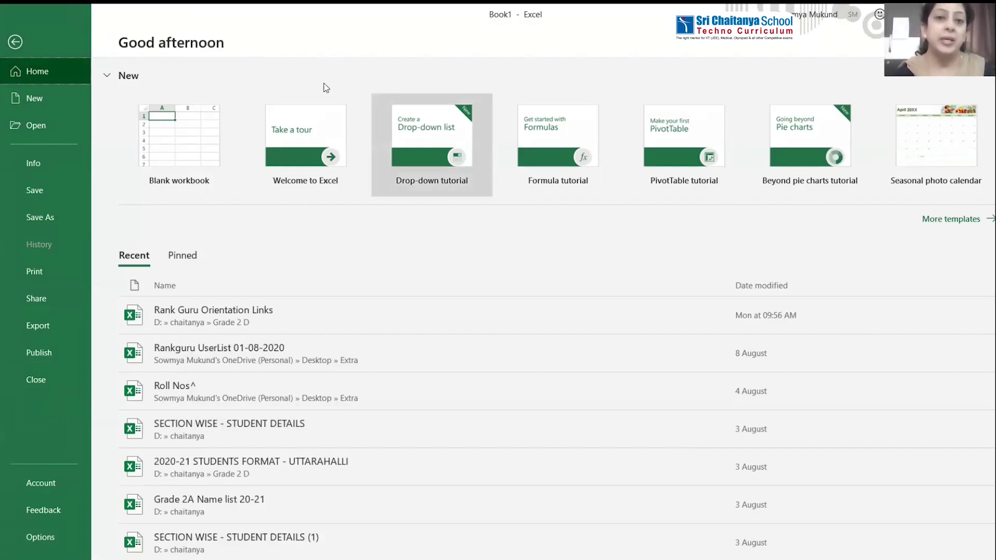
{"action": "left_click", "coordinate": [15, 43]}
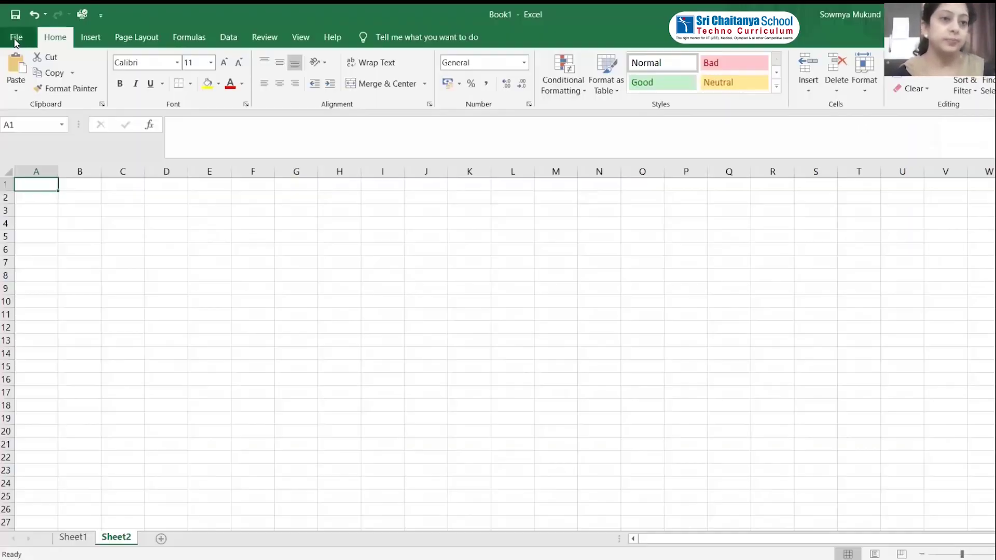
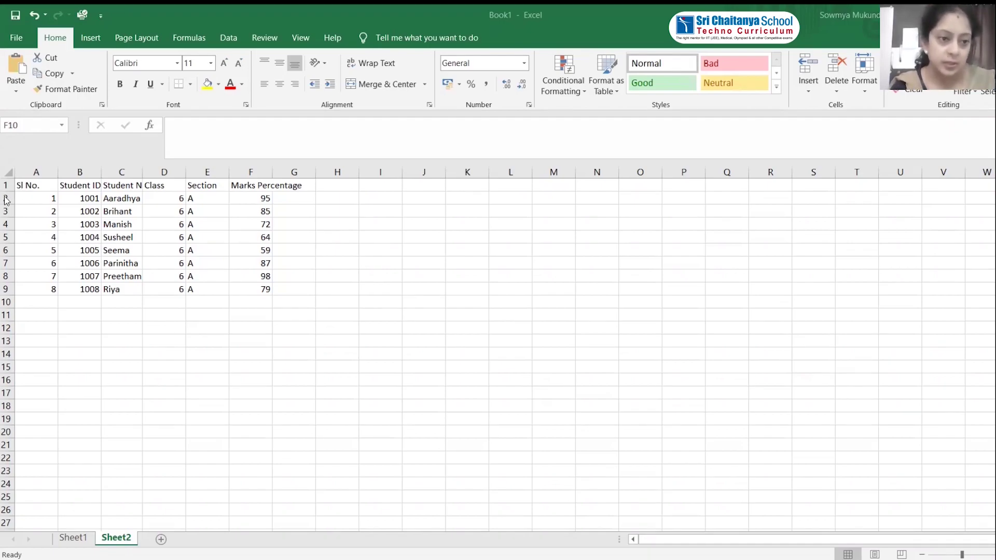
Step: Insert a blank sheet row at row 3, between the first and second student records
{"action": "left_click", "coordinate": [6, 210]}
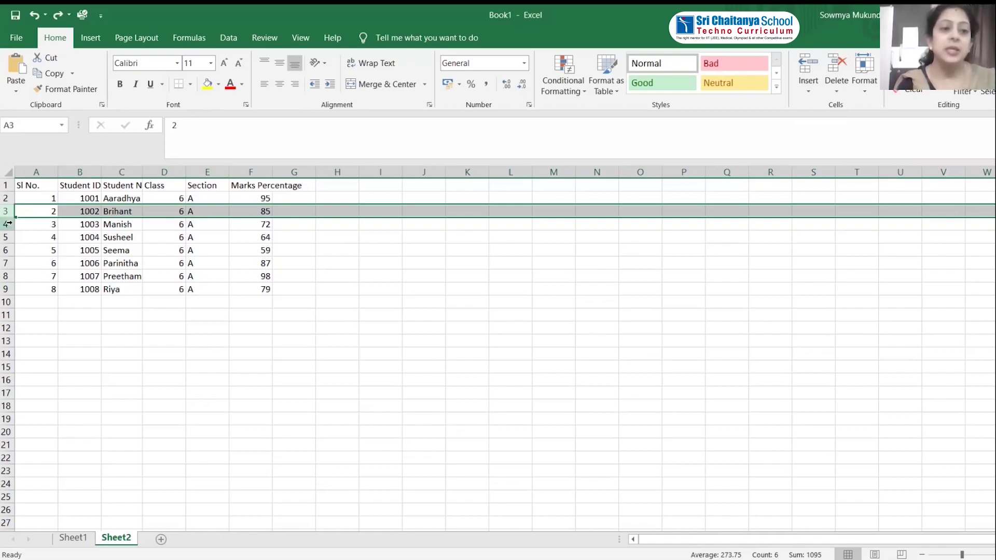
{"action": "left_click", "coordinate": [19, 211]}
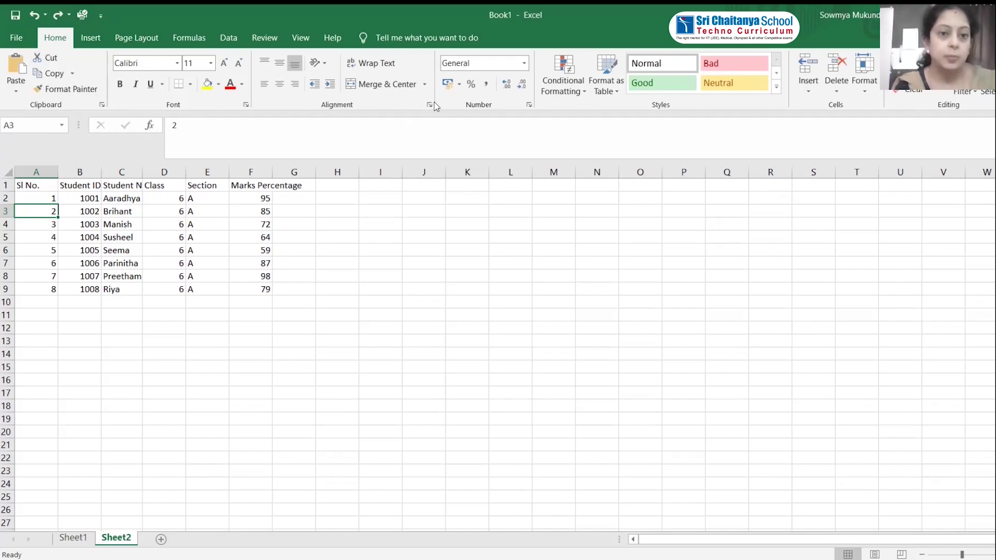
{"action": "left_click", "coordinate": [811, 92]}
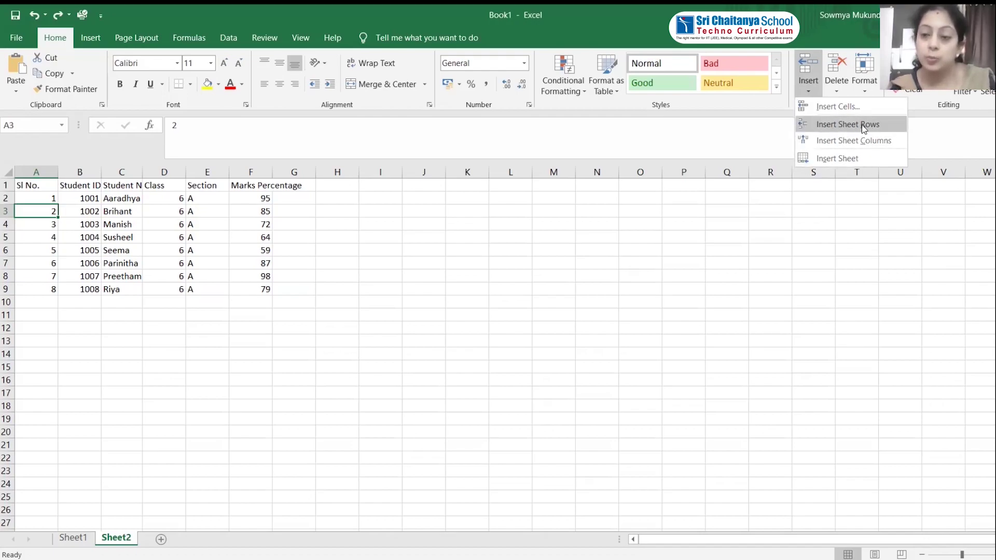
{"action": "left_click", "coordinate": [42, 193]}
{"action": "left_click", "coordinate": [42, 197]}
{"action": "left_click", "coordinate": [43, 210]}
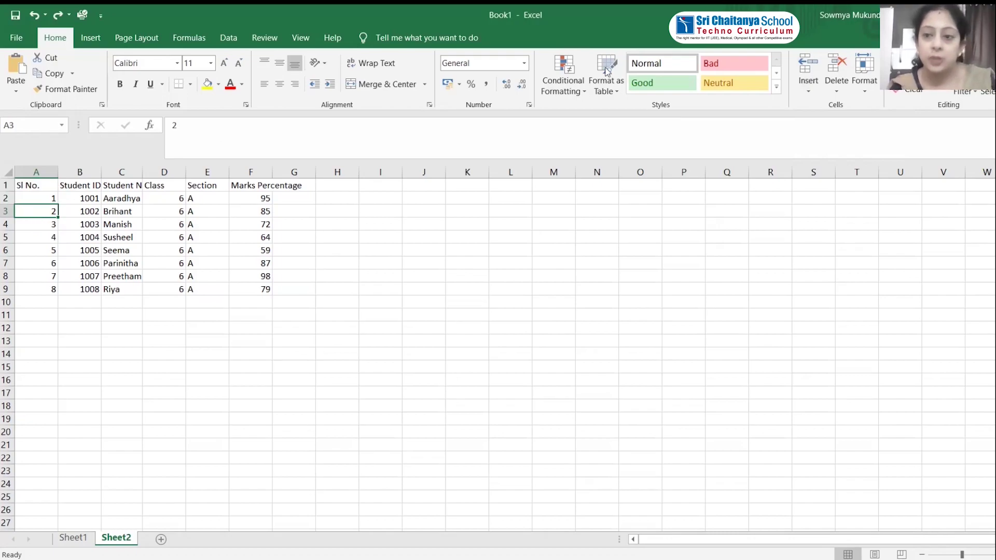
{"action": "left_click", "coordinate": [809, 94]}
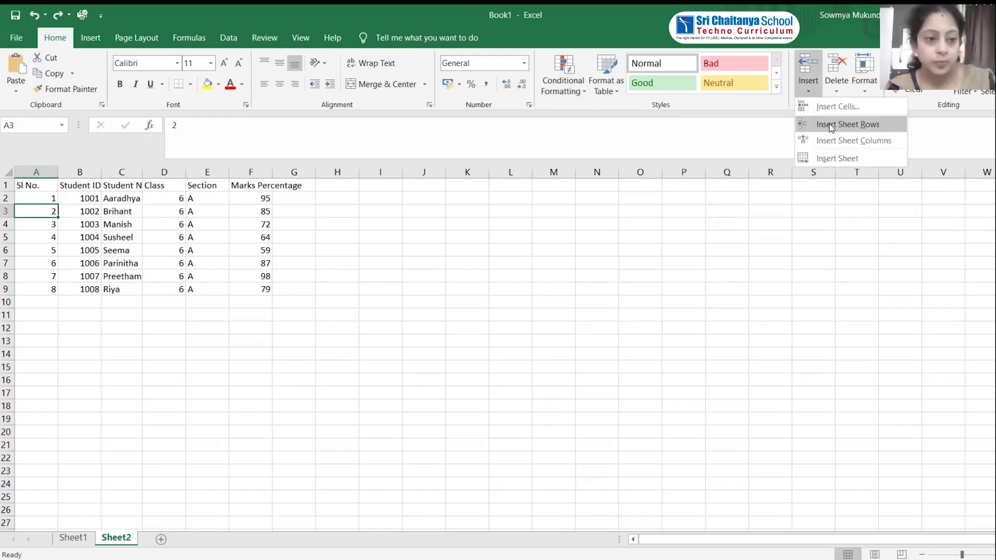
{"action": "left_click", "coordinate": [831, 126]}
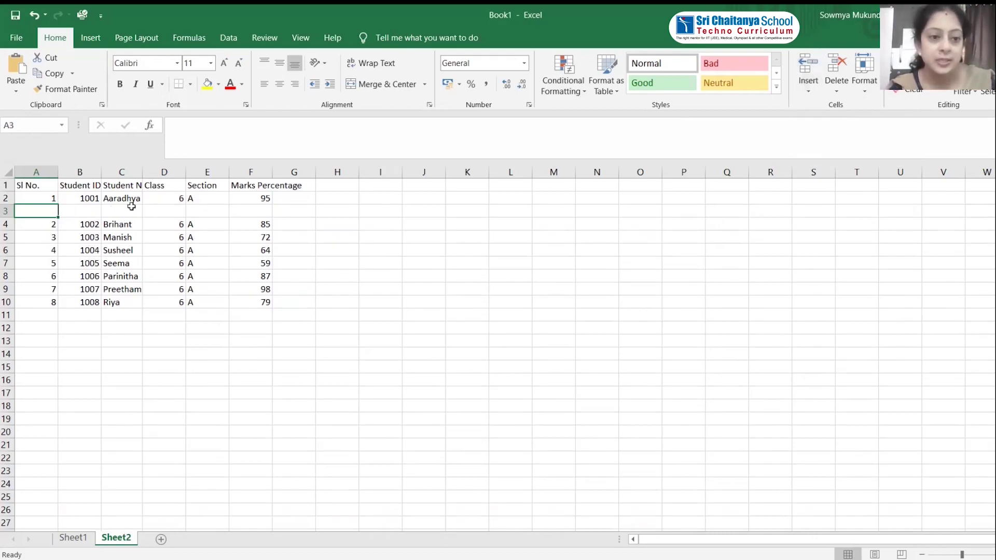
Step: Select cells C2, C4 and C3 in turn to check the blank row's place between the two student names
{"action": "left_click", "coordinate": [127, 198]}
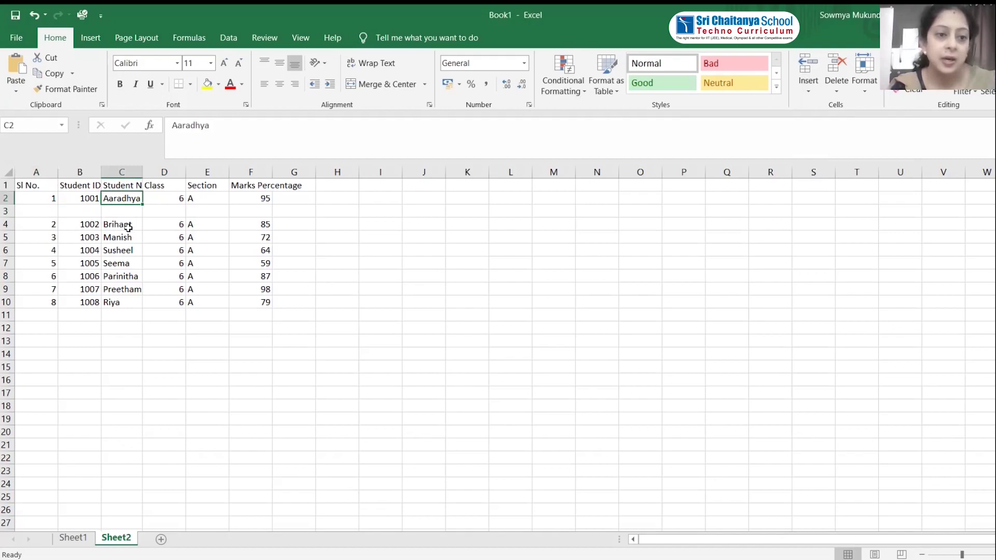
{"action": "left_click", "coordinate": [128, 228]}
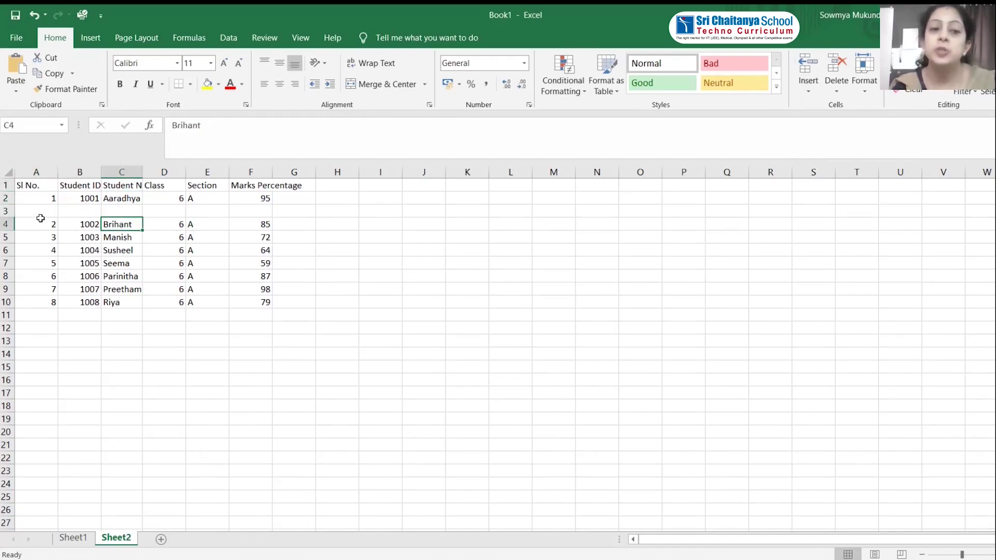
{"action": "left_click", "coordinate": [109, 211]}
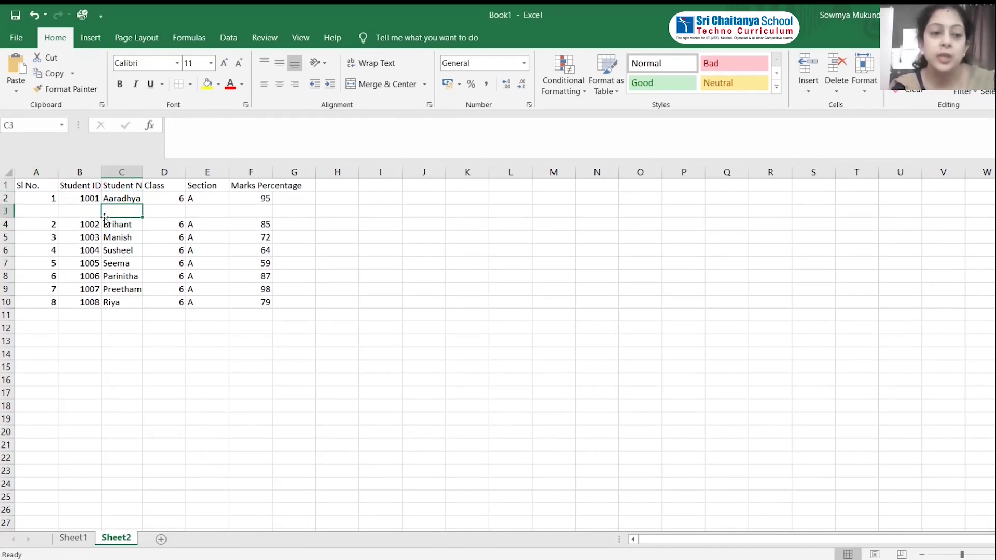
Step: Enter serial number 9 in A3, the student ID in B3 and the student's name in C3
{"action": "left_click", "coordinate": [49, 213]}
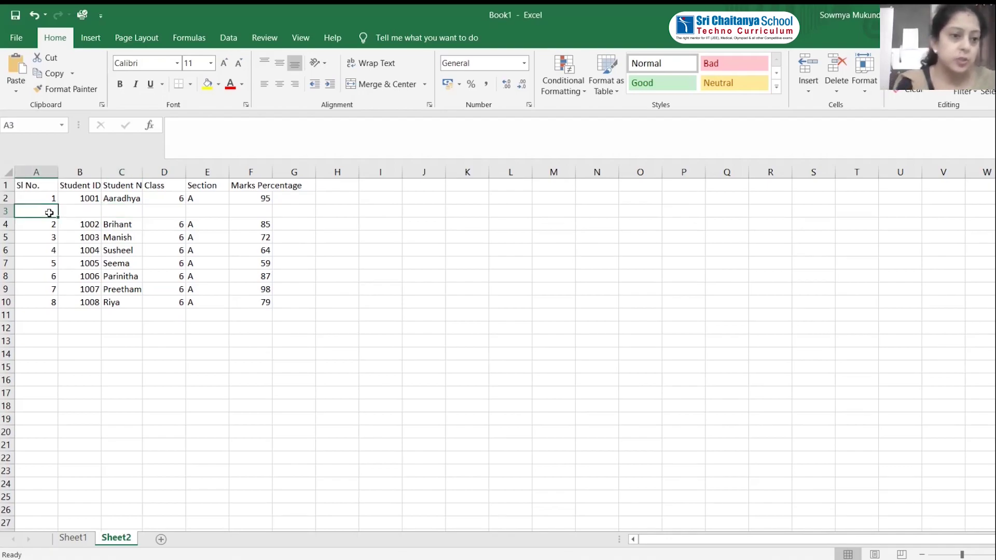
{"action": "type", "text": "9"}
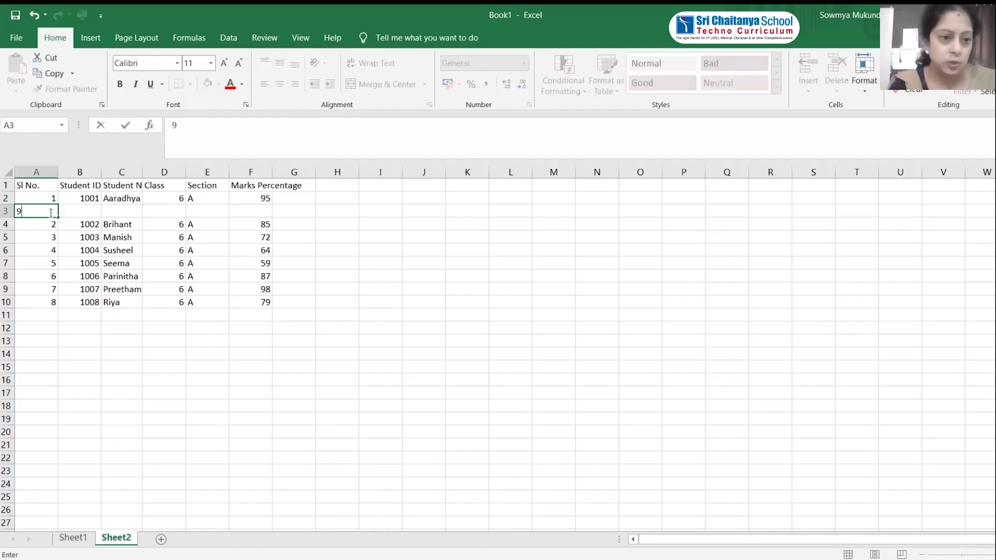
{"action": "key", "text": "Tab"}
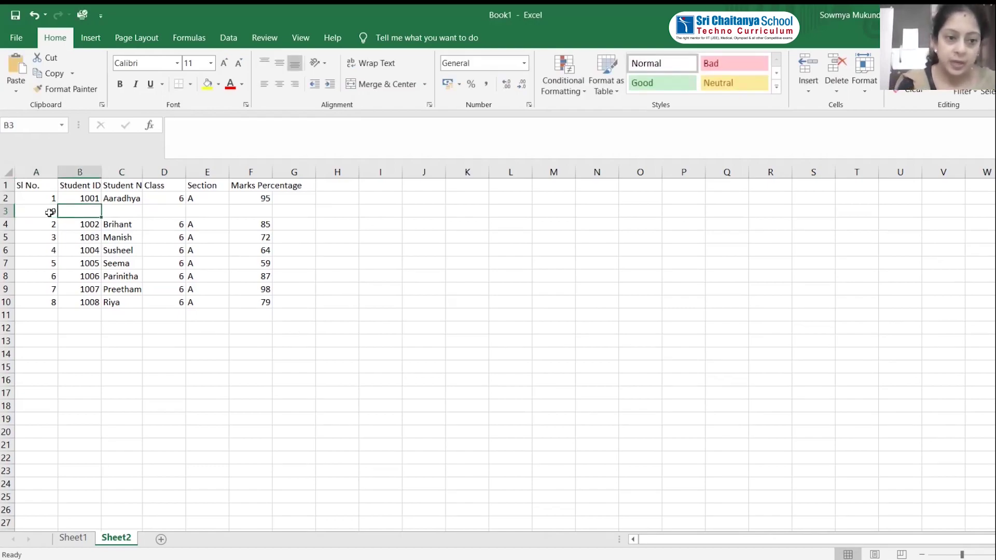
{"action": "type", "text": "1.."}
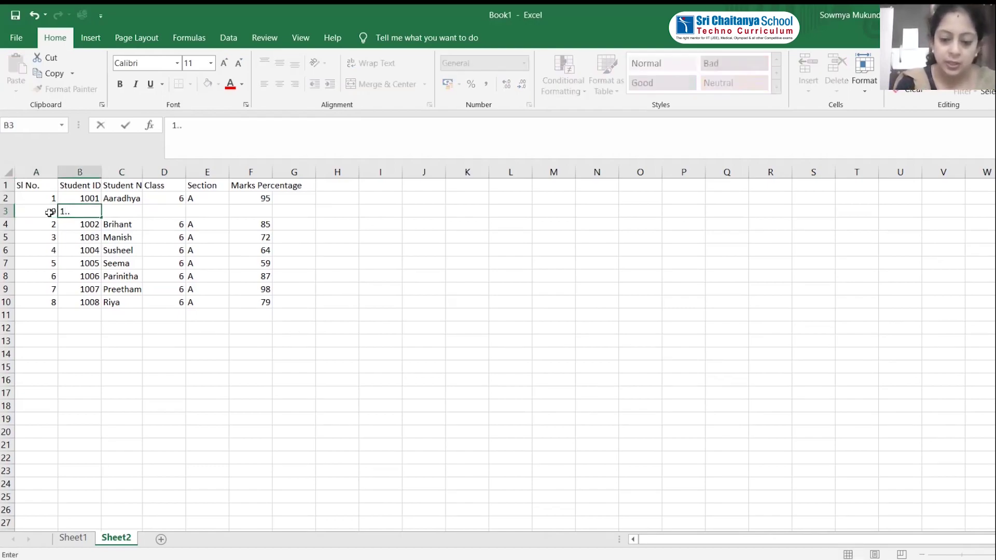
{"action": "key", "text": "BackSpace"}
{"action": "type", "text": "009"}
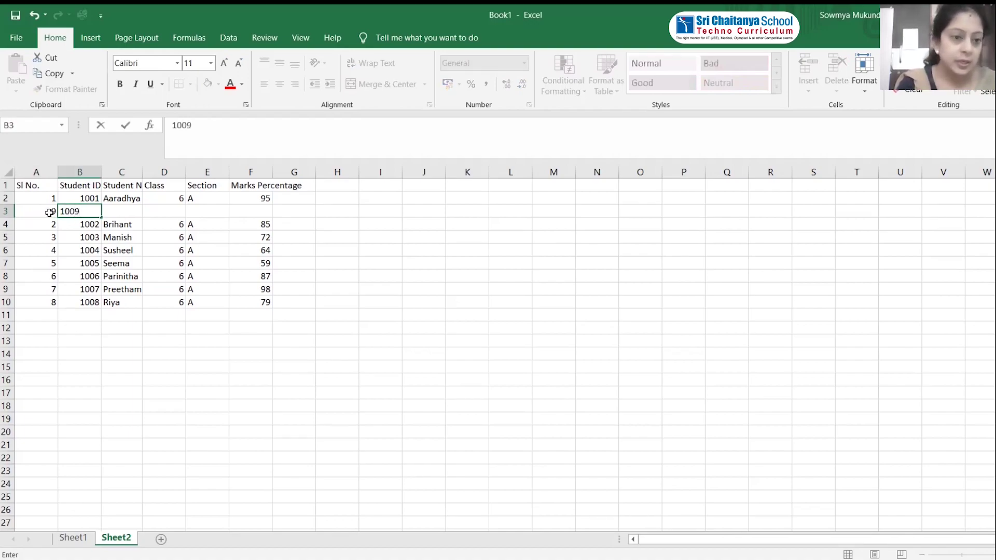
{"action": "key", "text": "Tab"}
{"action": "type", "text": "Ay"}
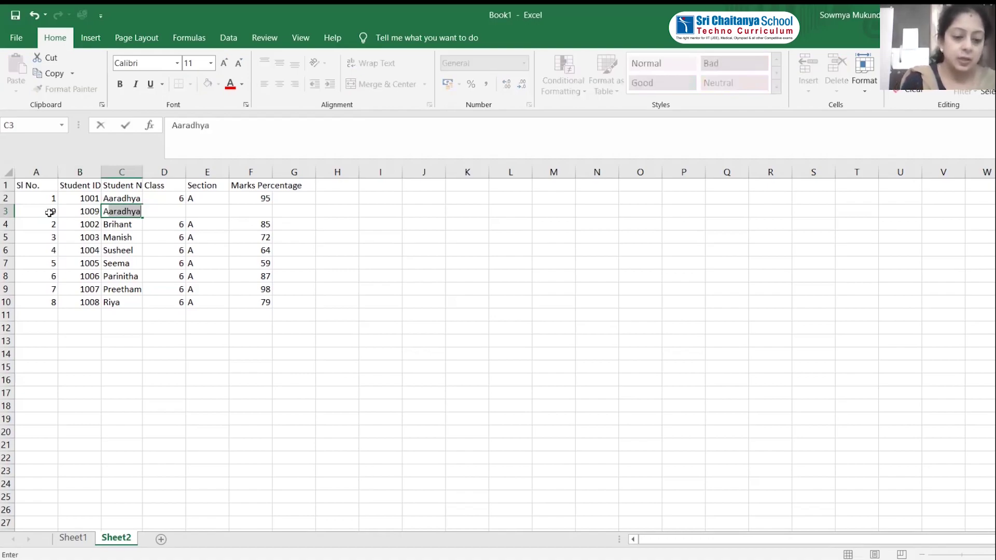
{"action": "type", "text": "ush"}
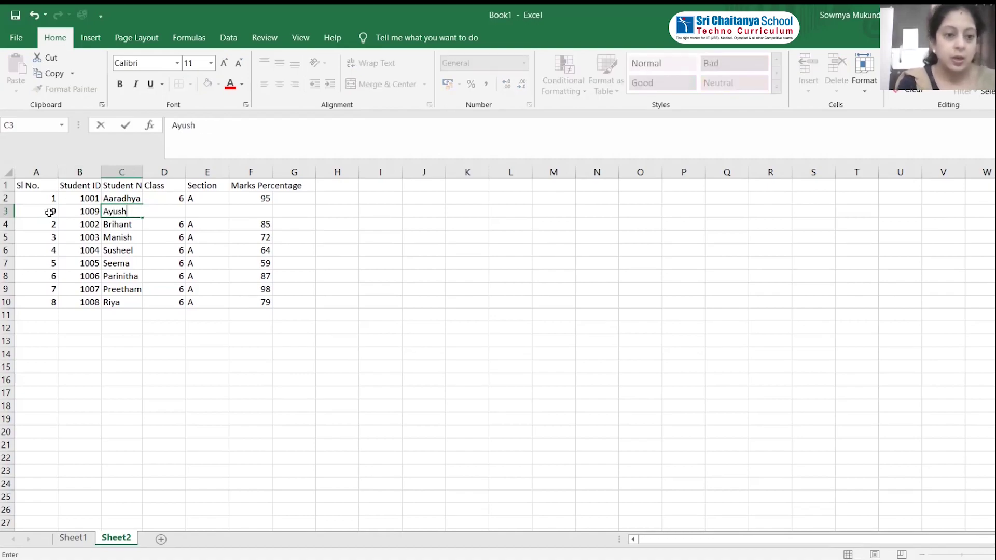
{"action": "key", "text": "Tab"}
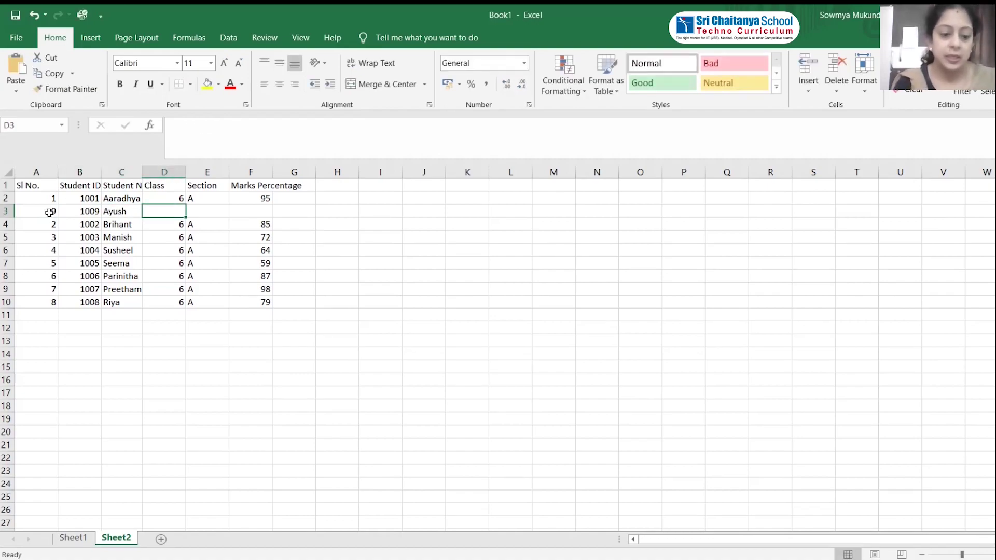
Step: Complete the new student's record in row 3 with class 6 in D3, section A in E3 and marks percentage 87 in F3
{"action": "type", "text": "6"}
{"action": "key", "text": "Tab"}
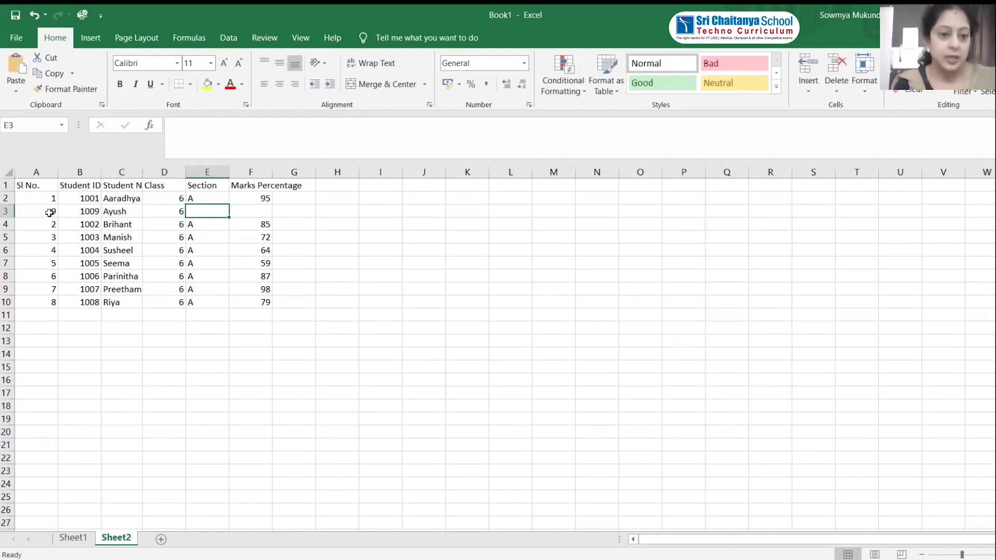
{"action": "type", "text": "A"}
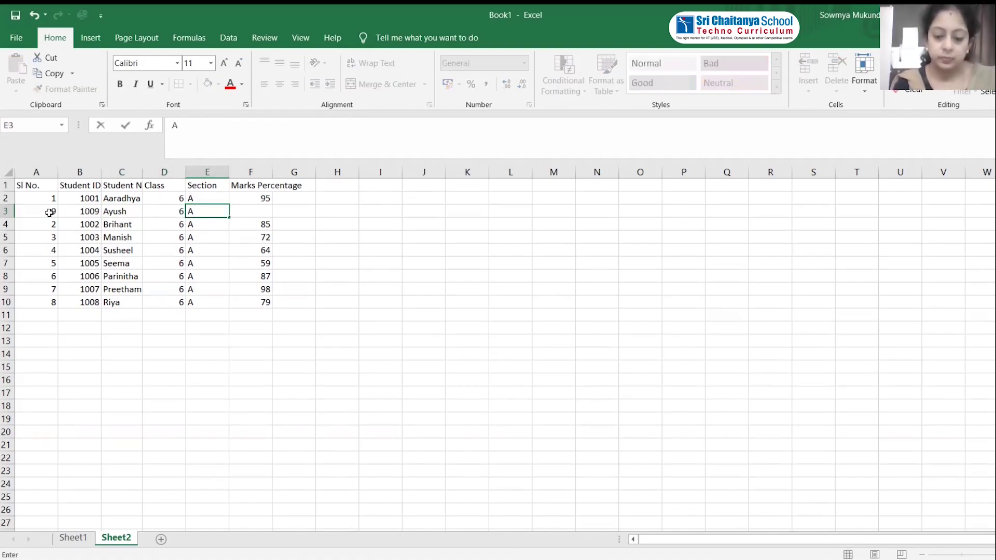
{"action": "key", "text": "Tab"}
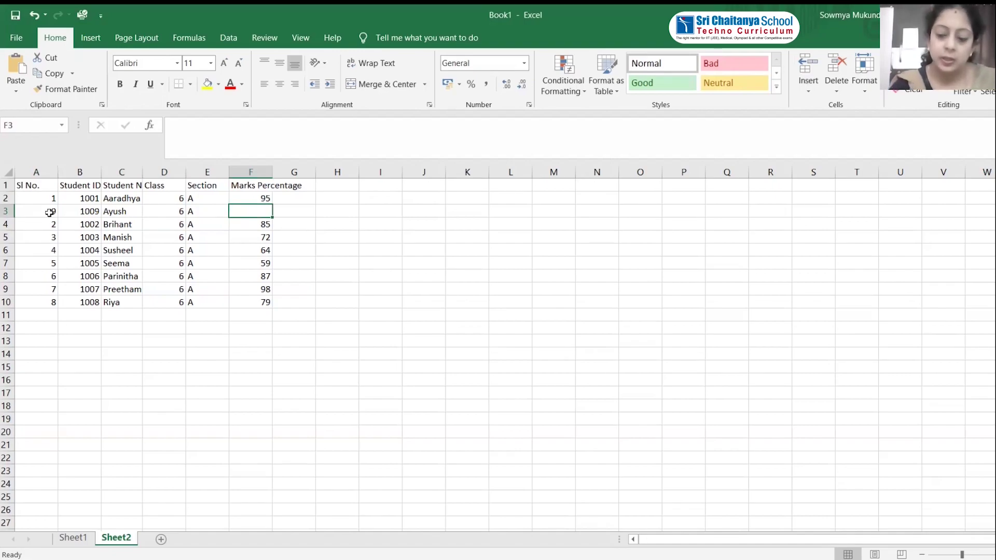
{"action": "type", "text": "87"}
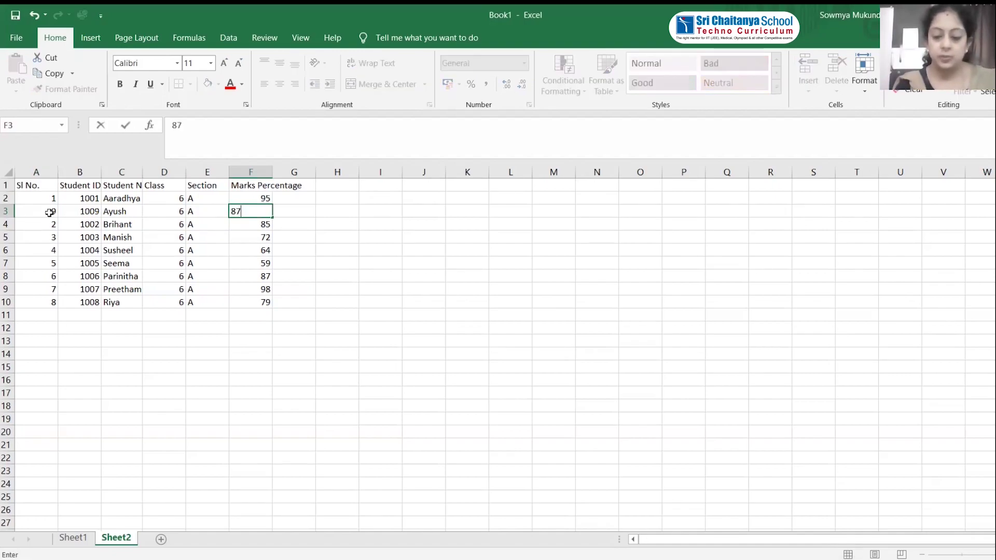
{"action": "key", "text": "Return"}
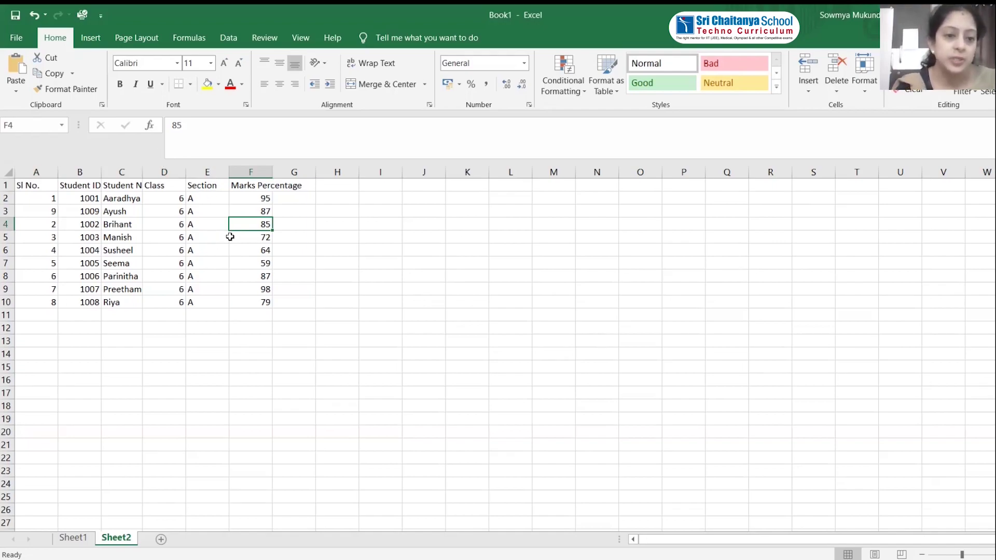
Step: Insert a blank sheet column at column F, between the Section and Marks Percentage columns
{"action": "left_click", "coordinate": [209, 188]}
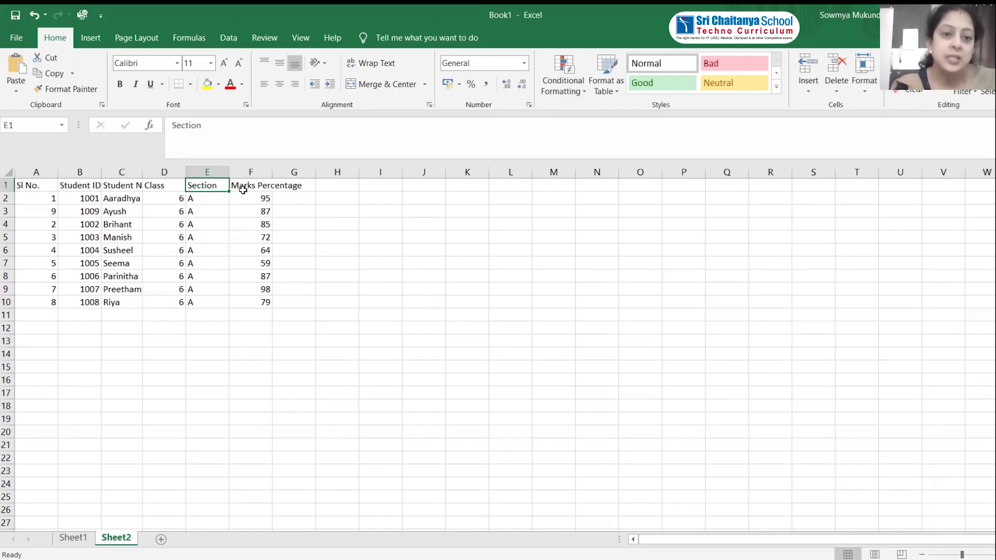
{"action": "left_click", "coordinate": [251, 188]}
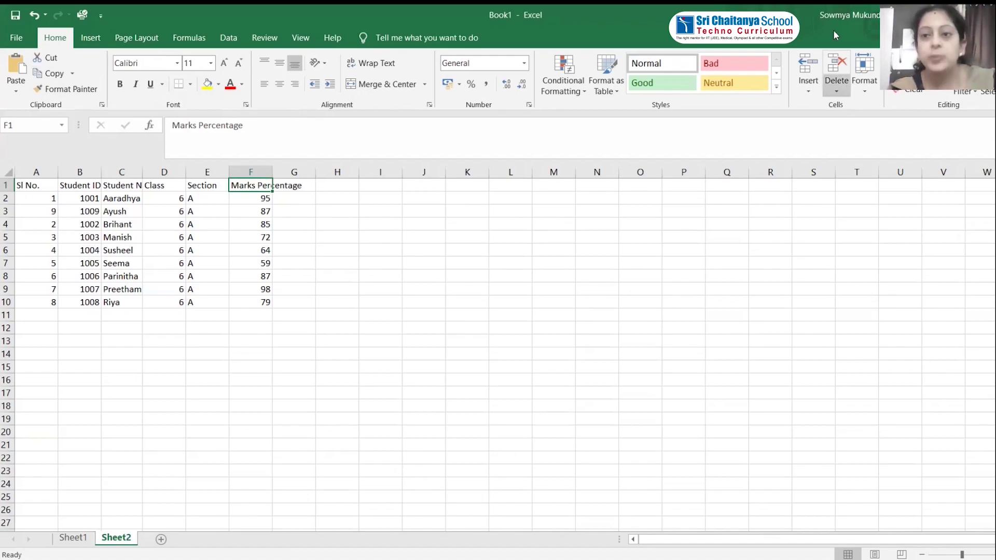
{"action": "left_click", "coordinate": [808, 93]}
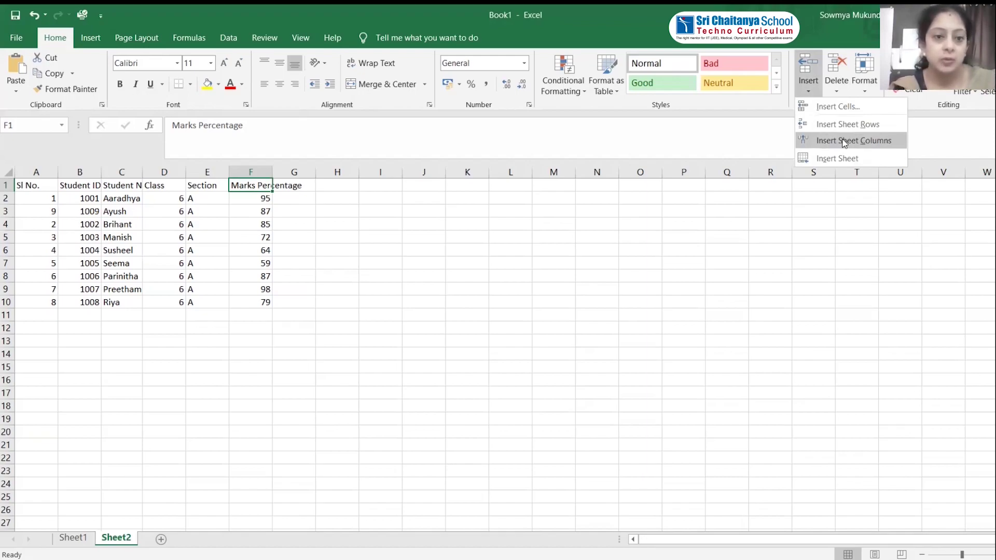
{"action": "left_click", "coordinate": [843, 141]}
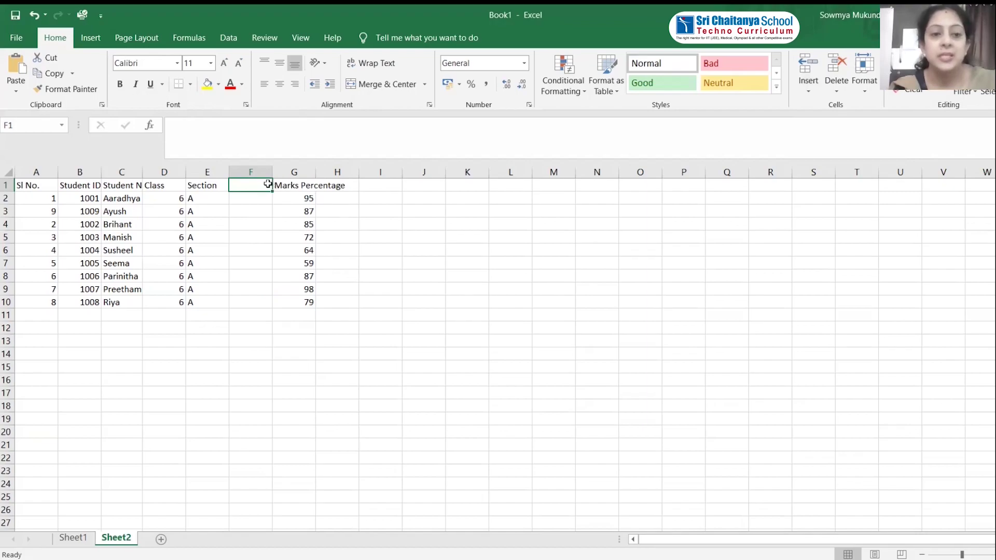
Step: Enter the heading Gender in F1, between the Section and Marks Percentage headings
{"action": "left_click", "coordinate": [207, 186]}
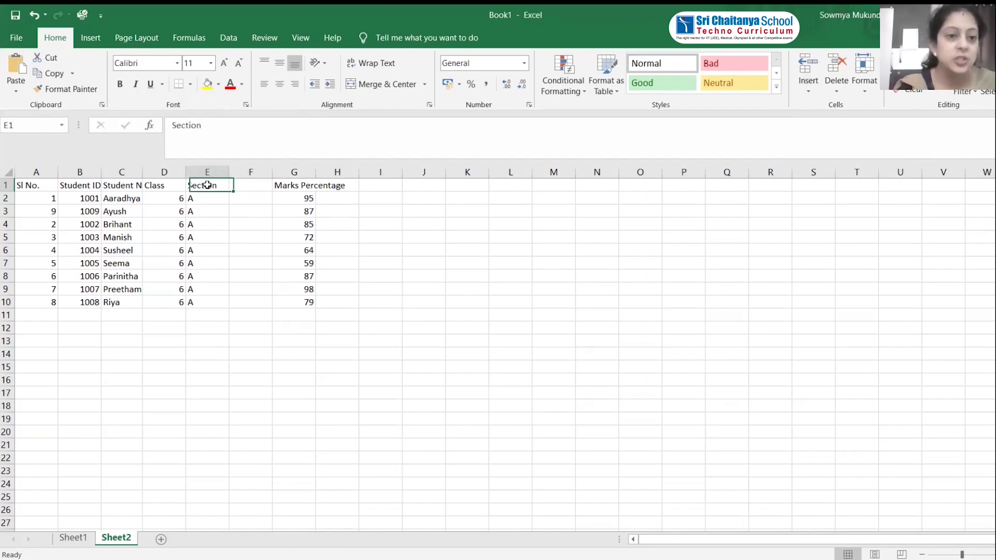
{"action": "left_click", "coordinate": [309, 190]}
{"action": "left_click", "coordinate": [251, 186]}
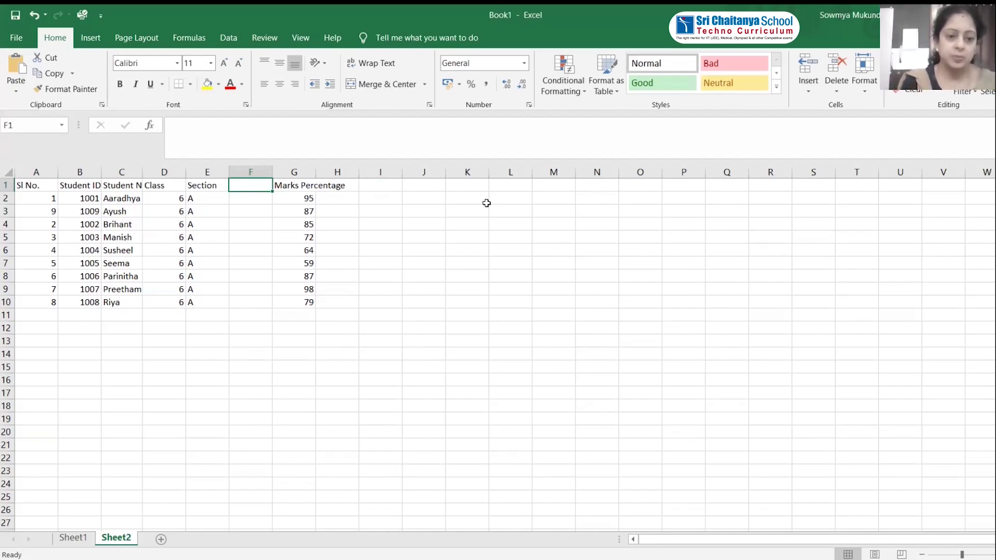
{"action": "type", "text": "Genge"}
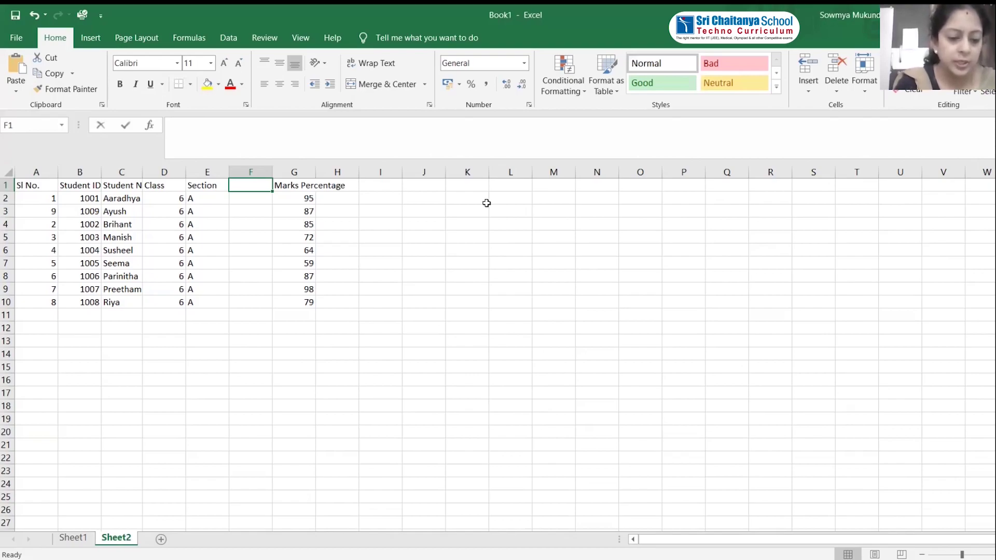
{"action": "type", "text": "r"}
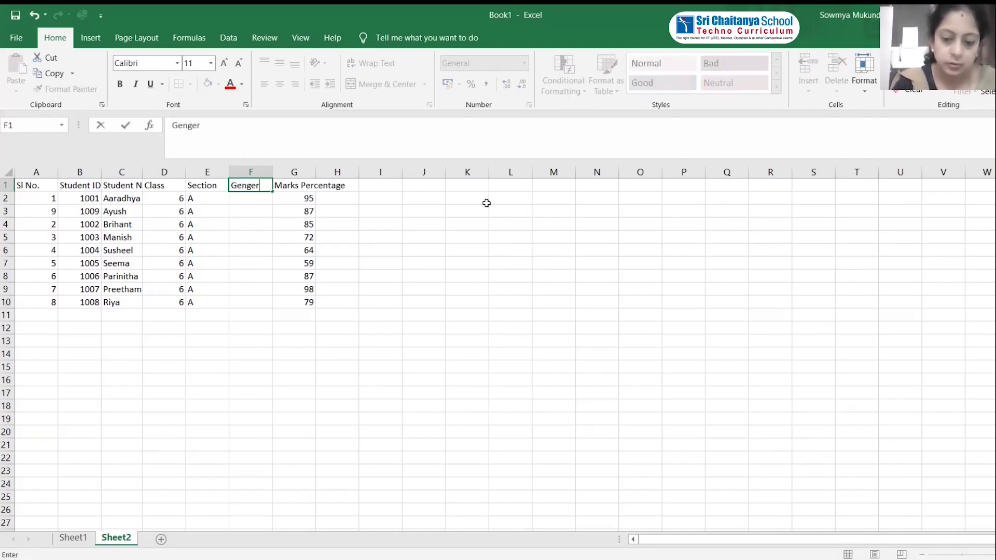
{"action": "key", "text": "BackSpace"}
{"action": "key", "text": "BackSpace"}
{"action": "key", "text": "BackSpace"}
{"action": "type", "text": "der"}
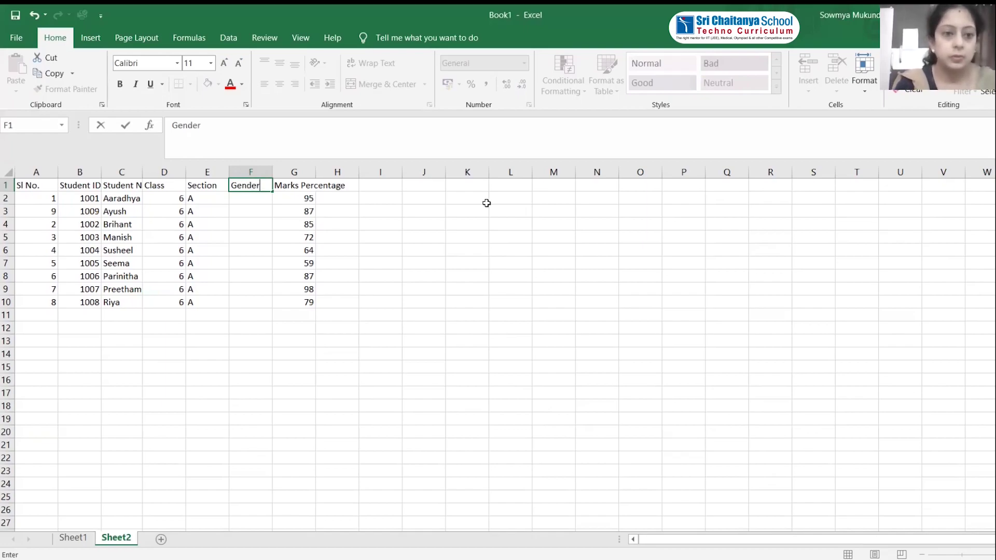
{"action": "key", "text": "Return"}
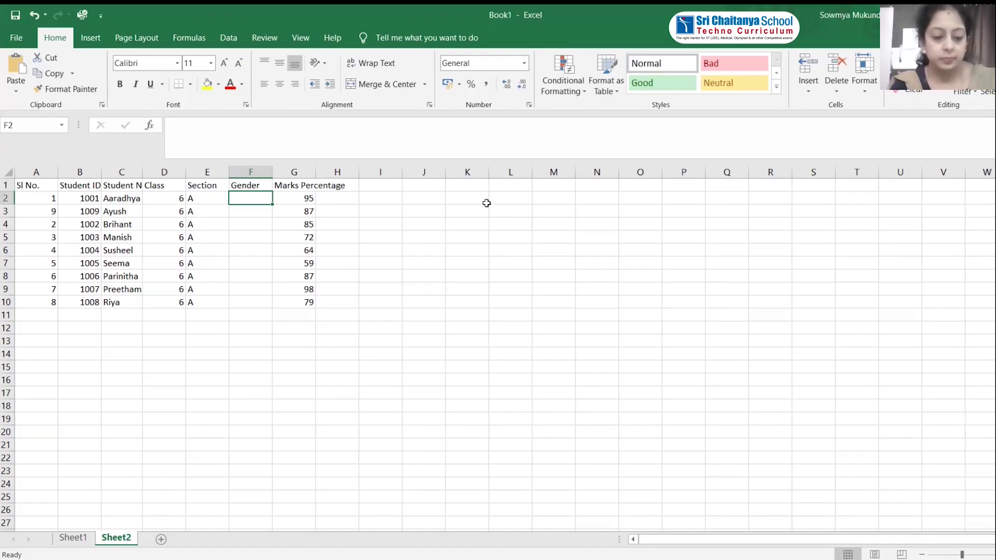
Step: Fill the Gender column from F2 to F10 with F, M, M, M, M, F, F, M and F
{"action": "type", "text": "F"}
{"action": "key", "text": "Return"}
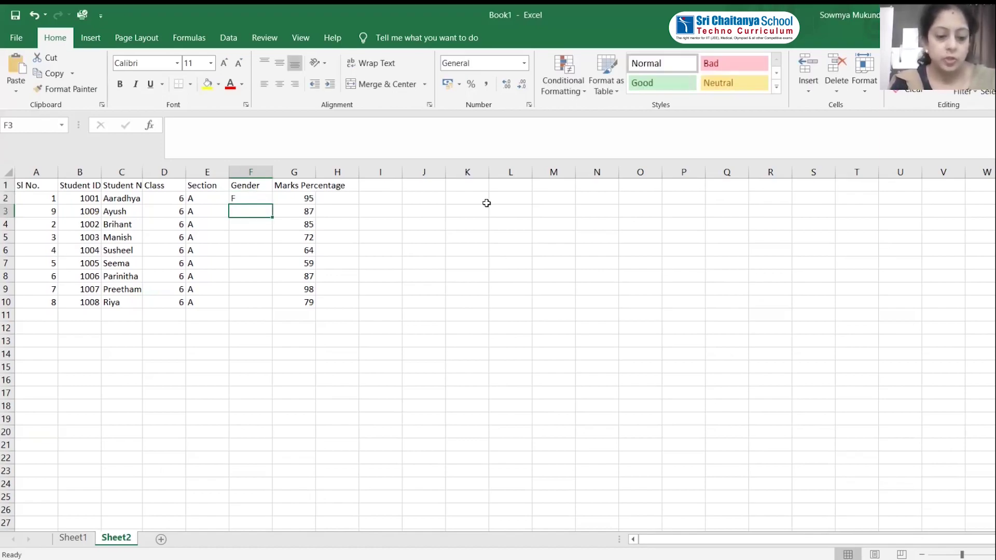
{"action": "type", "text": "M"}
{"action": "key", "text": "Return"}
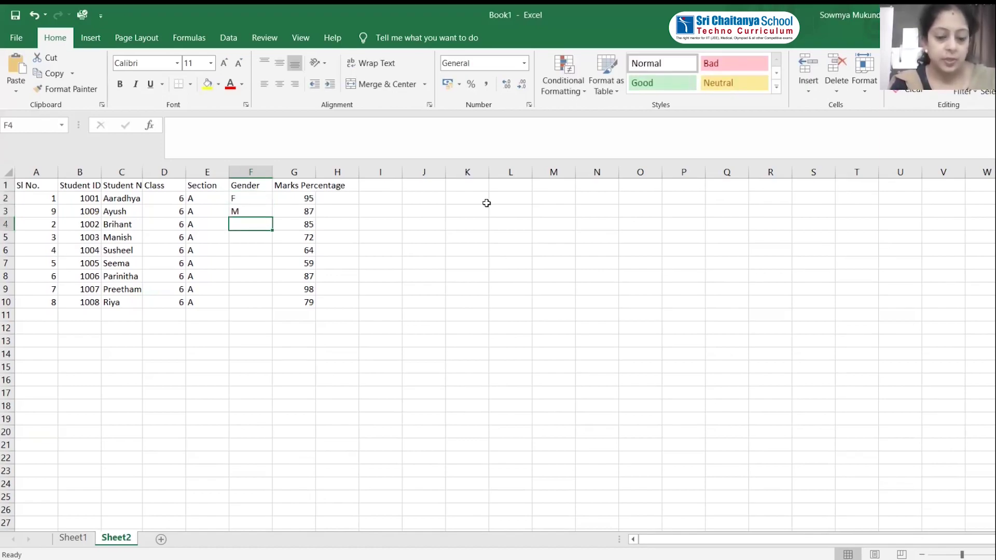
{"action": "type", "text": "M"}
{"action": "key", "text": "Return"}
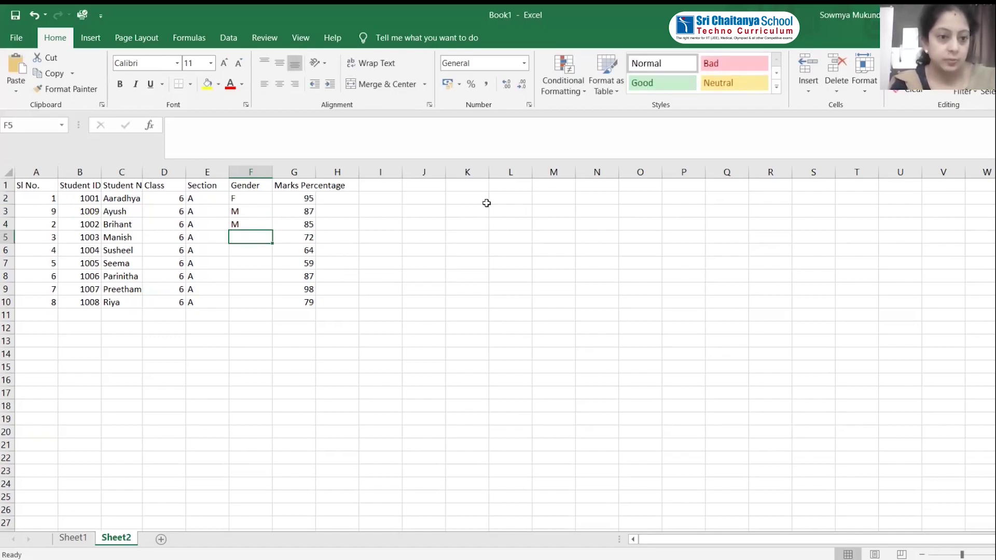
{"action": "type", "text": "M"}
{"action": "key", "text": "Return"}
{"action": "type", "text": "M"}
{"action": "key", "text": "Return"}
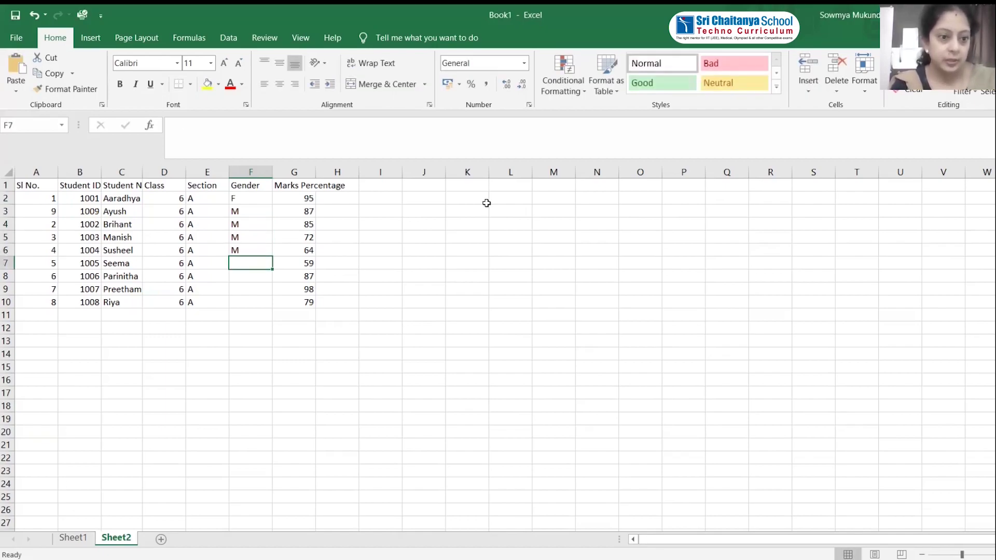
{"action": "type", "text": "F"}
{"action": "key", "text": "Return"}
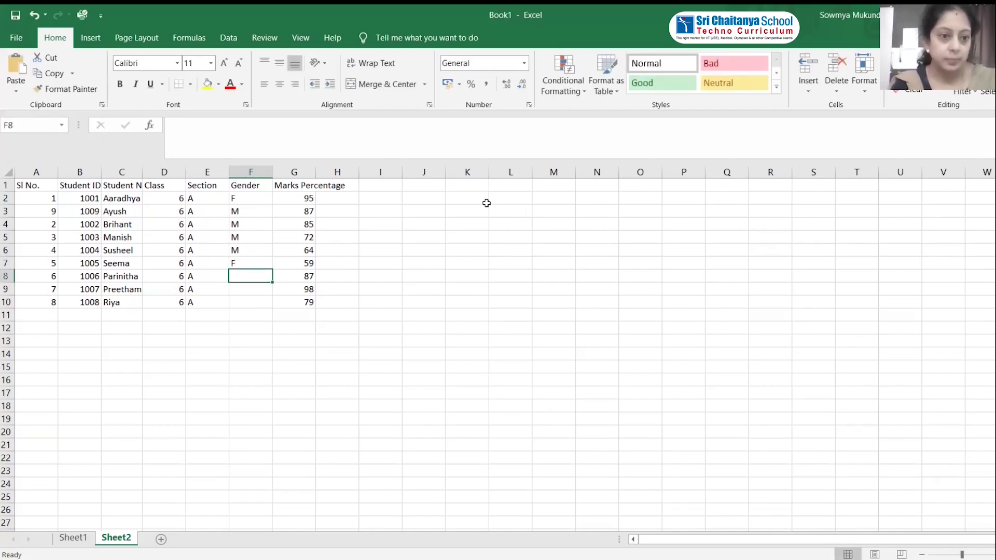
{"action": "type", "text": "F"}
{"action": "key", "text": "Return"}
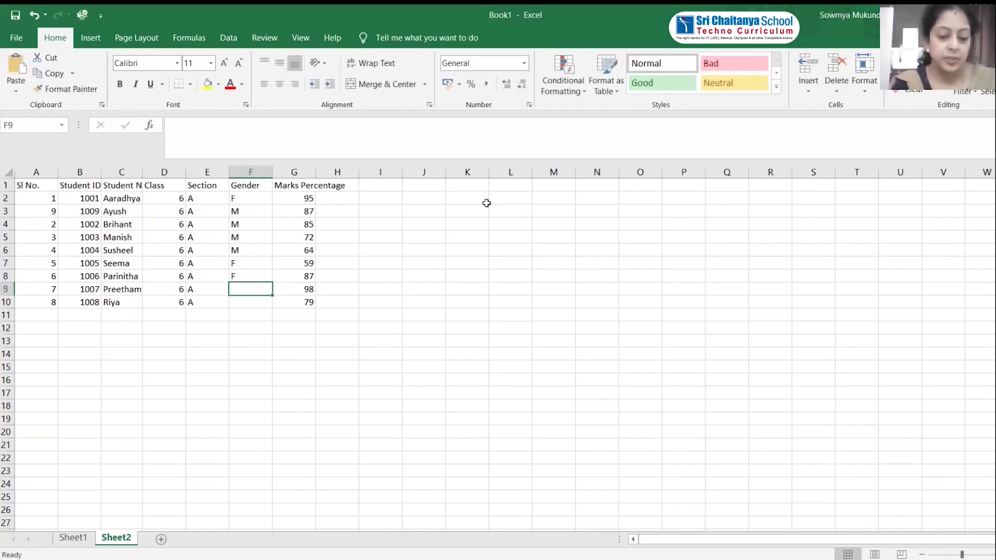
{"action": "type", "text": "M"}
{"action": "key", "text": "Return"}
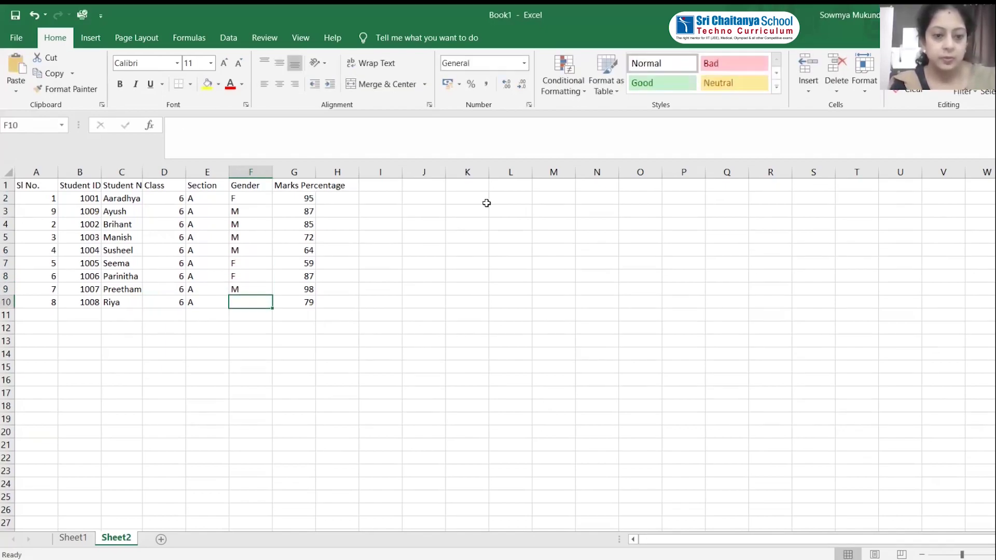
{"action": "type", "text": "F"}
{"action": "key", "text": "Return"}
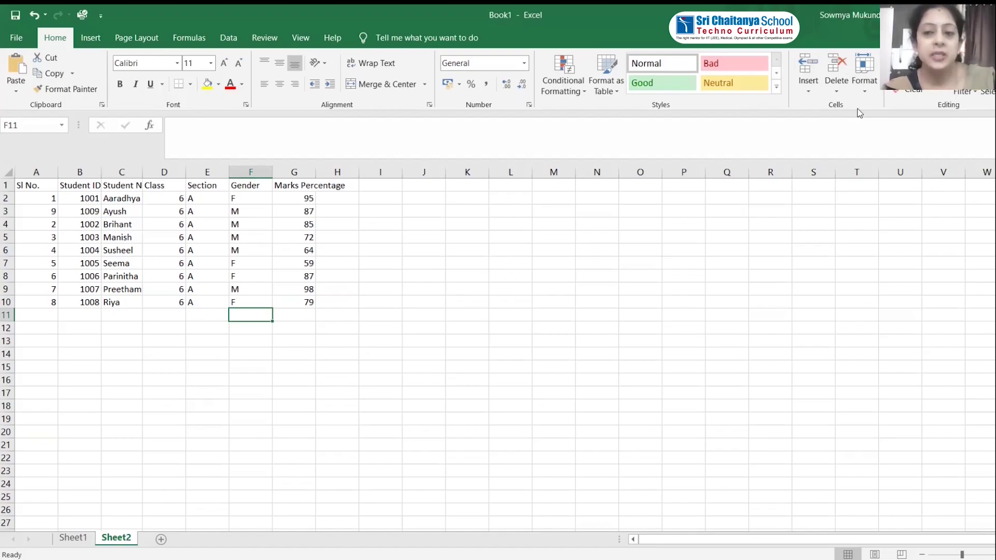
Step: Insert a new blank worksheet and move it after Sheet2 in the sheet order
{"action": "left_click", "coordinate": [808, 88]}
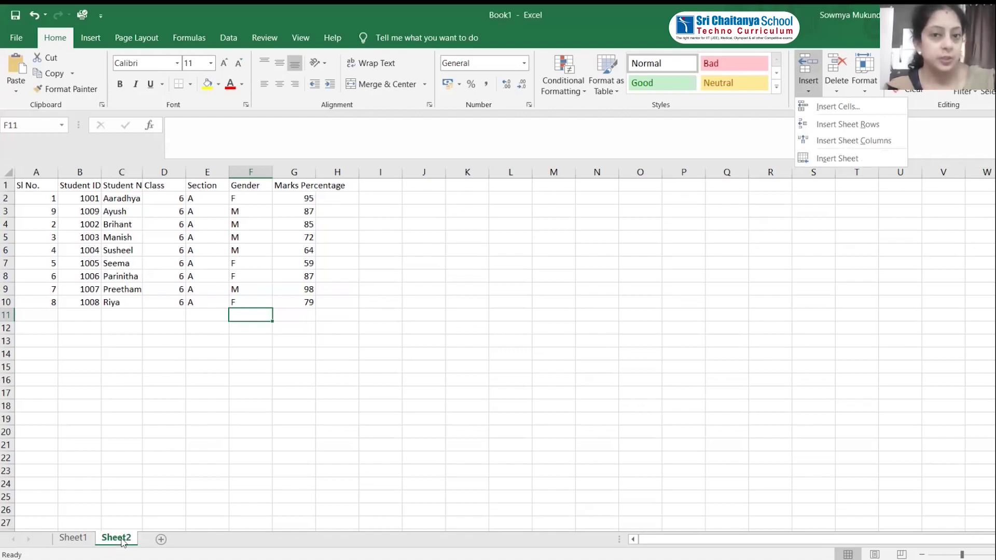
{"action": "left_click", "coordinate": [847, 160]}
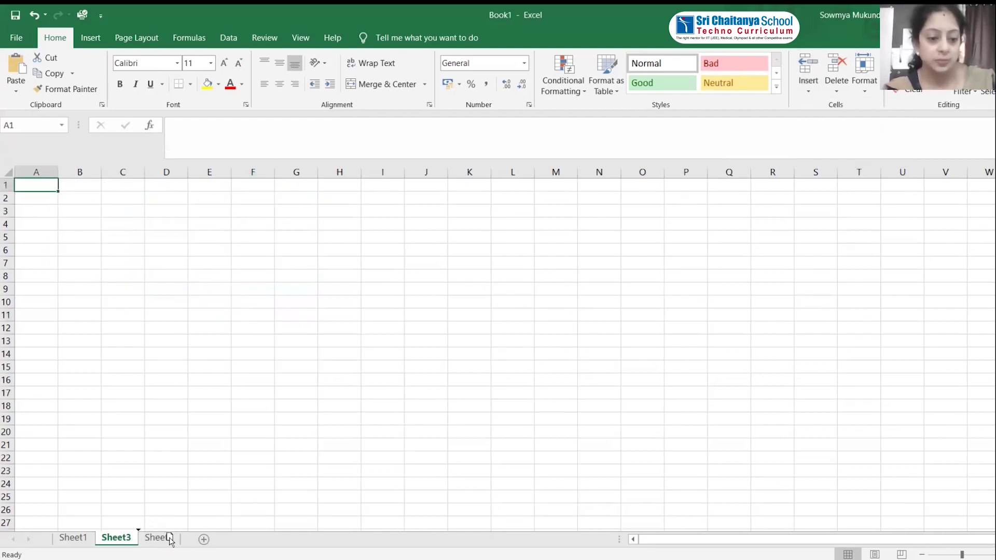
{"action": "left_click_drag", "start_coordinate": [117, 538], "coordinate": [186, 536]}
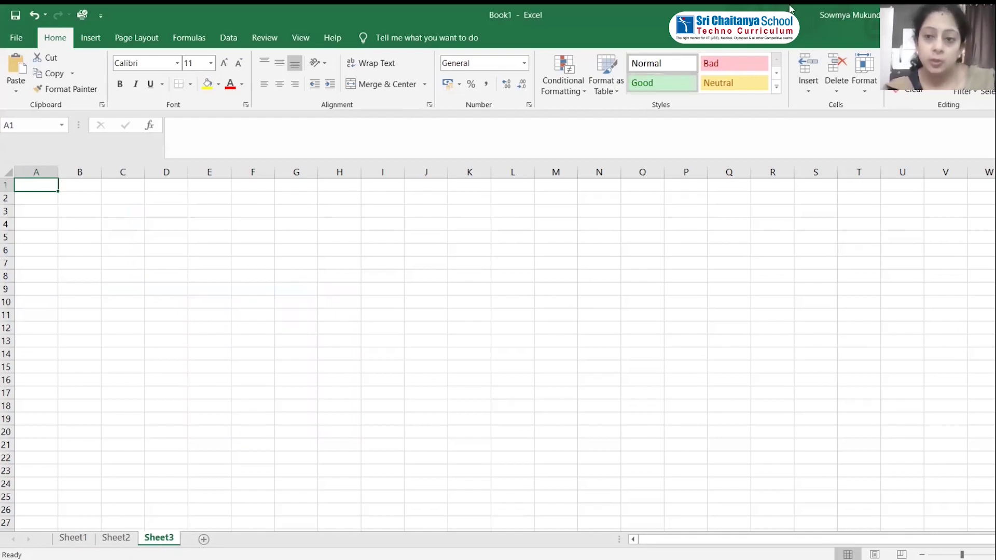